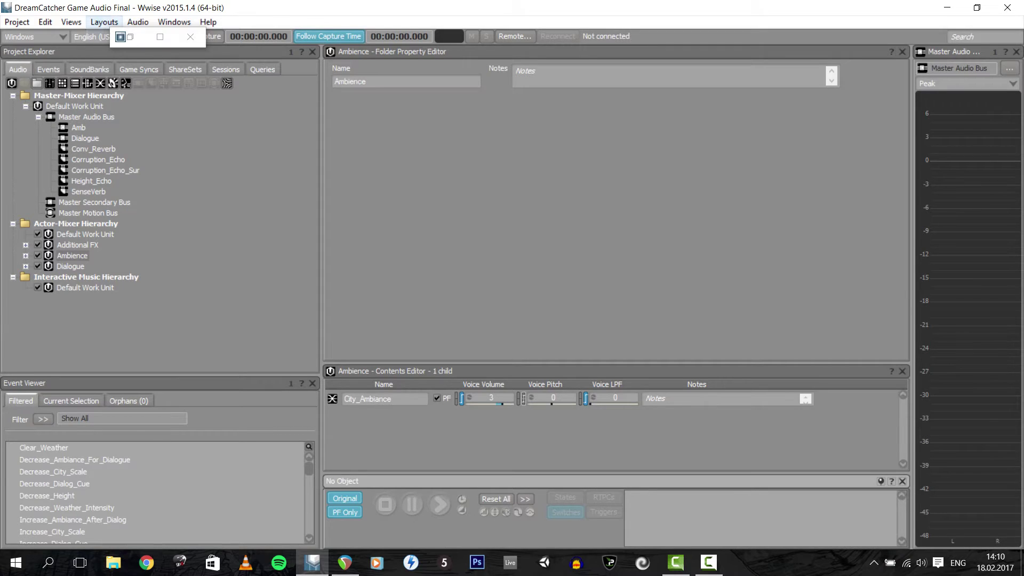
Switch to the dialogue event layout and expand the Dialogue work unit down to the cues inside Dialogue_1
{"action": "left_click", "coordinate": [104, 22]}
{"action": "left_click", "coordinate": [141, 124]}
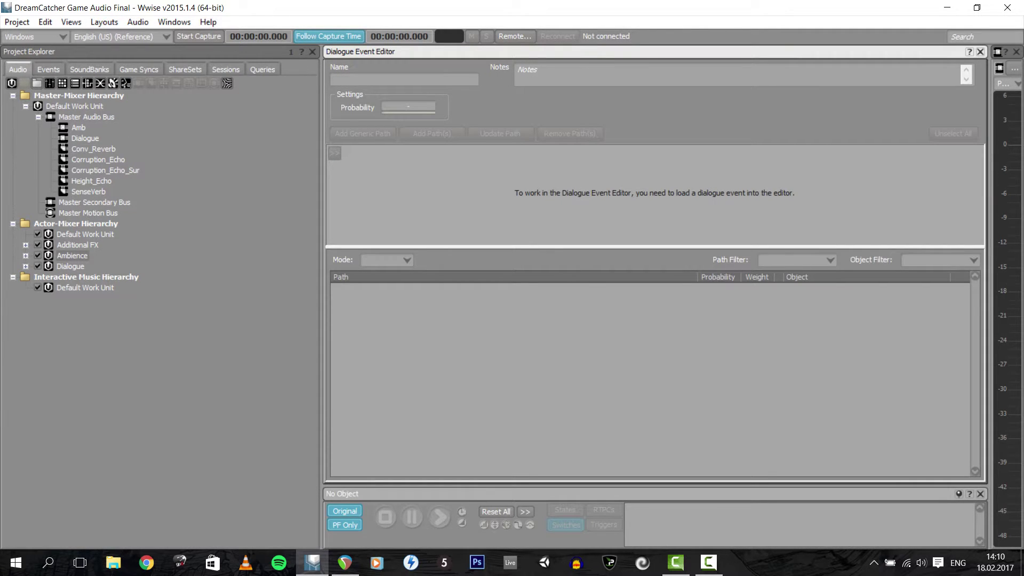
{"action": "left_click", "coordinate": [25, 266]}
{"action": "left_click", "coordinate": [72, 255]}
{"action": "left_click", "coordinate": [37, 277]}
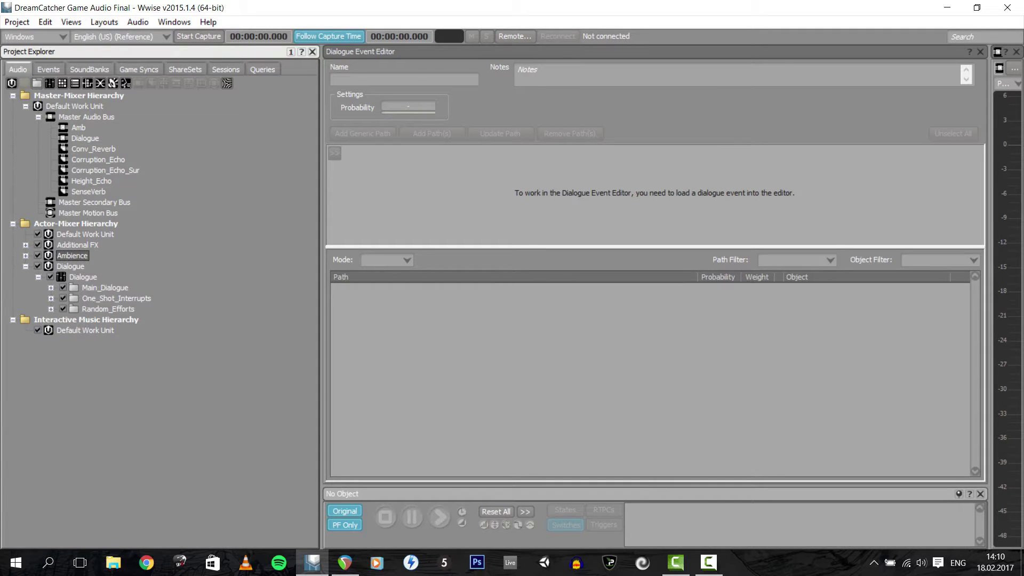
{"action": "left_click", "coordinate": [50, 287]}
{"action": "left_click", "coordinate": [64, 298]}
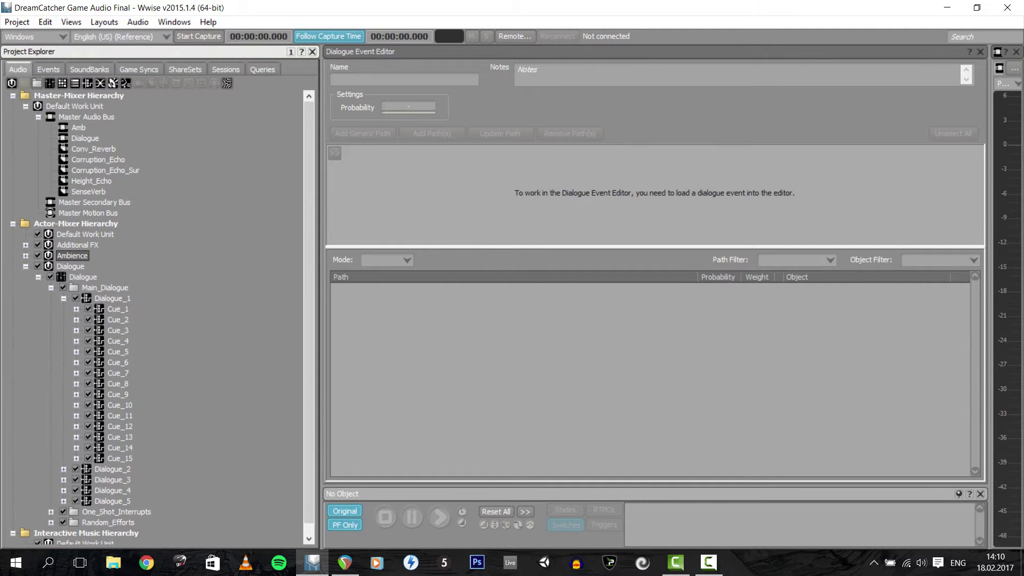
{"action": "scroll", "coordinate": [72, 269], "scroll_direction": "down", "scroll_amount": 1}
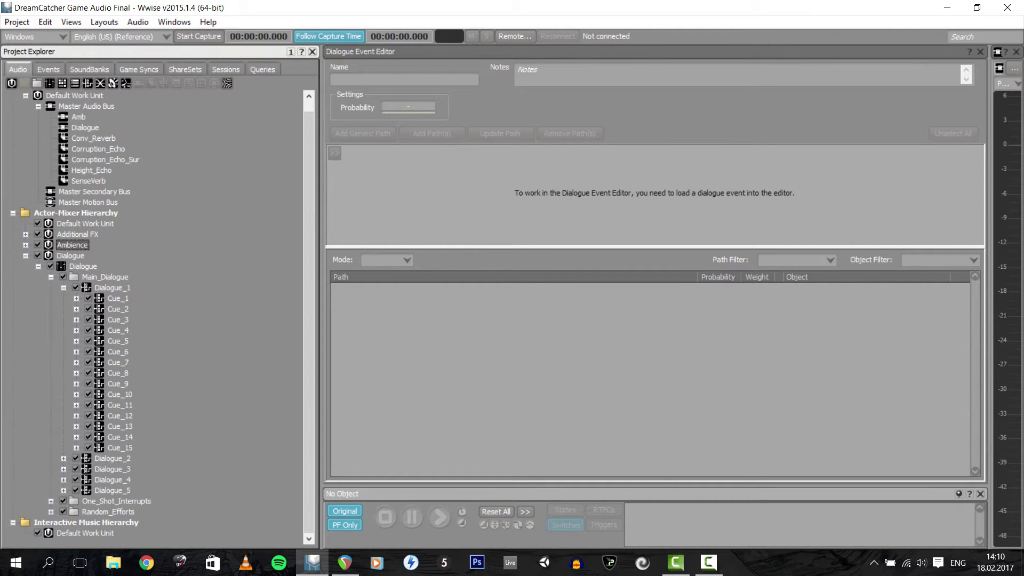
Switch back to the layout that shows the property editor, contents editor and Event Viewer
{"action": "left_click", "coordinate": [104, 21]}
{"action": "left_click", "coordinate": [125, 36]}
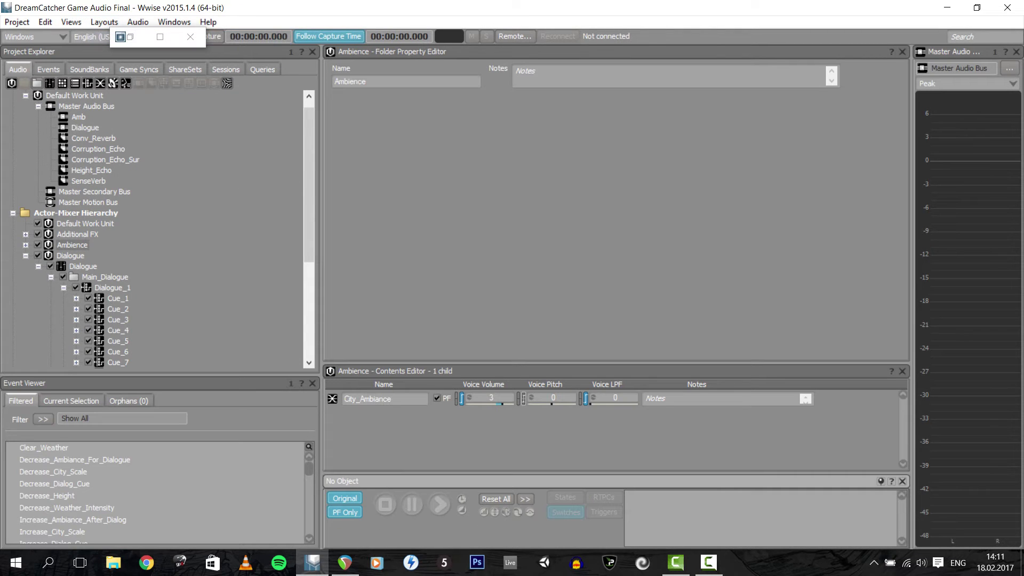
{"action": "scroll", "coordinate": [154, 229], "scroll_direction": "down", "scroll_amount": 6}
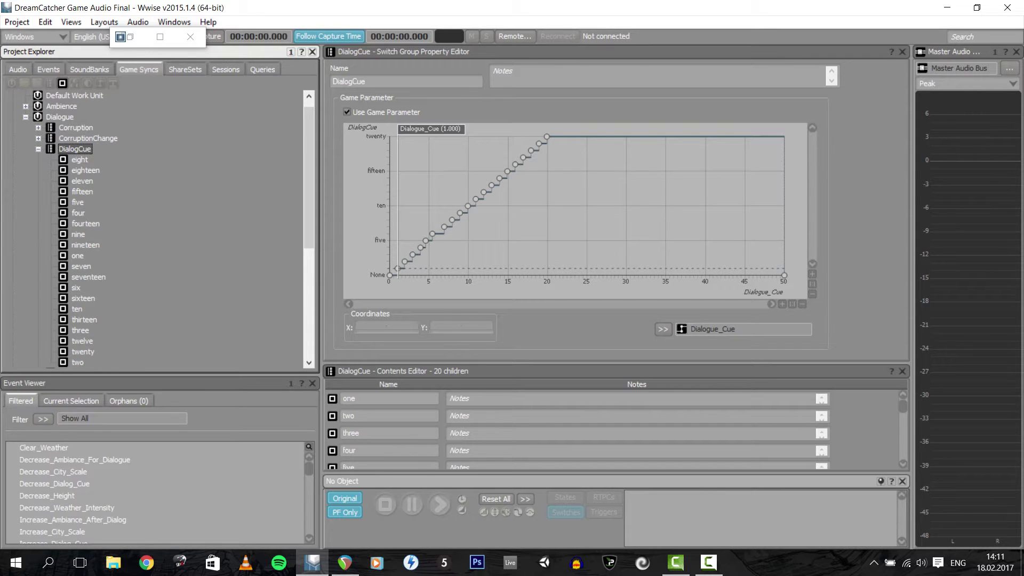
Collapse the DialogCue switch group and examine the game parameter curves of Stress_Level and Person_Talking
{"action": "key", "text": "Left"}
{"action": "key", "text": "Down"}
{"action": "key", "text": "Left"}
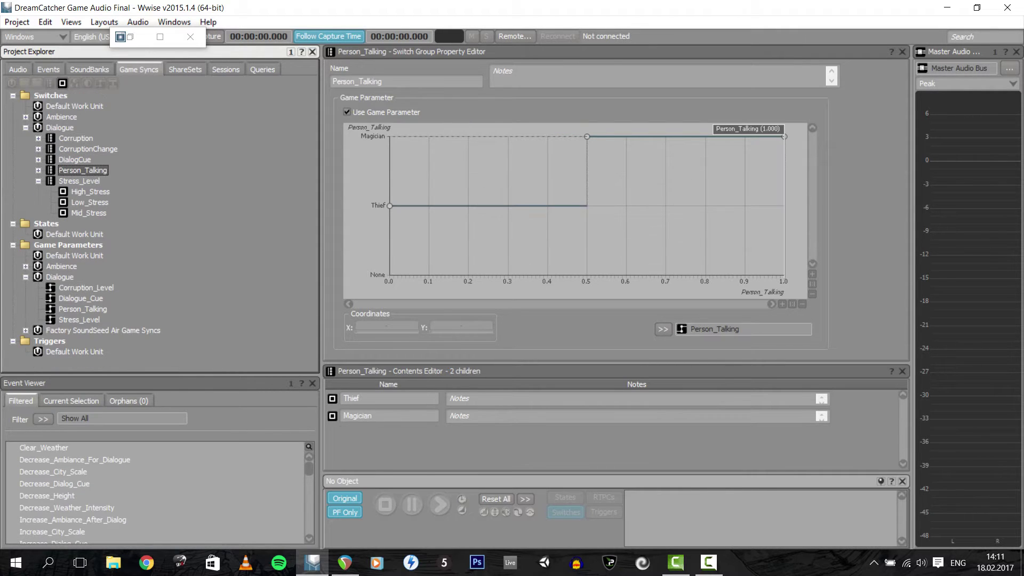
{"action": "left_click", "coordinate": [79, 181]}
{"action": "left_click", "coordinate": [38, 170]}
{"action": "left_click", "coordinate": [38, 202]}
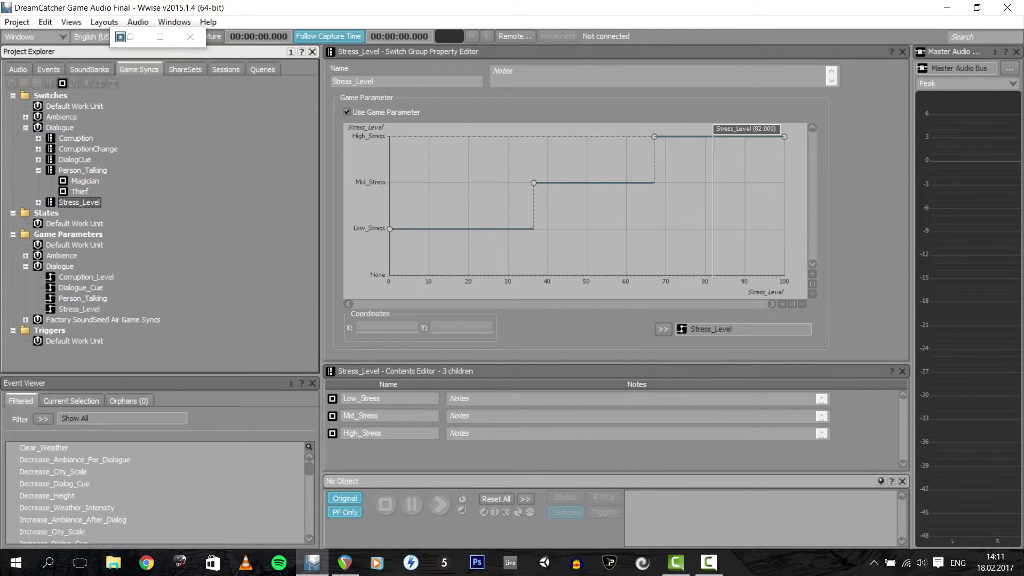
{"action": "left_click", "coordinate": [82, 170]}
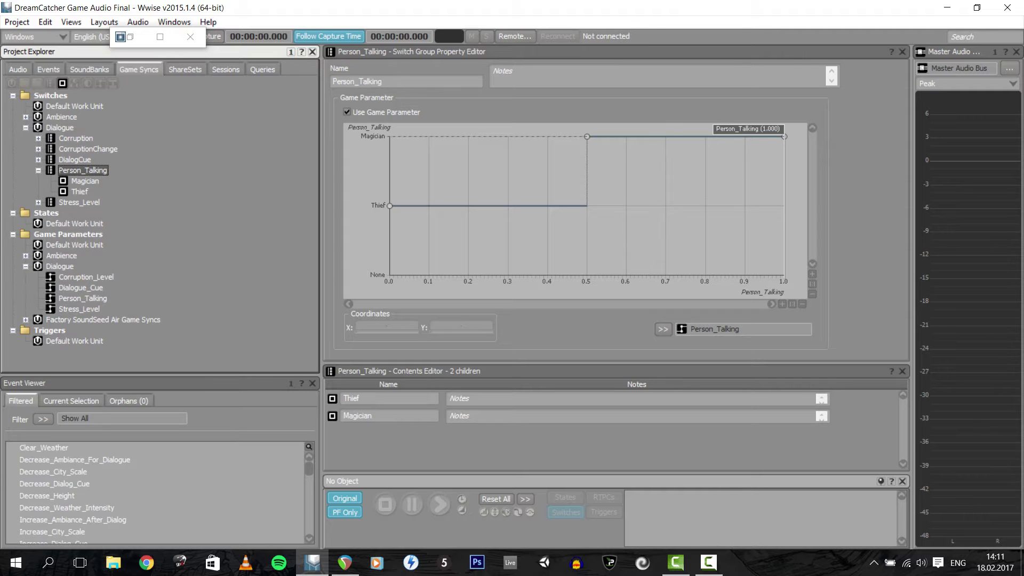
View the properties of the Corruption_Level game parameter and collapse the Person_Talking switch group
{"action": "left_click", "coordinate": [187, 203]}
{"action": "left_click", "coordinate": [86, 277]}
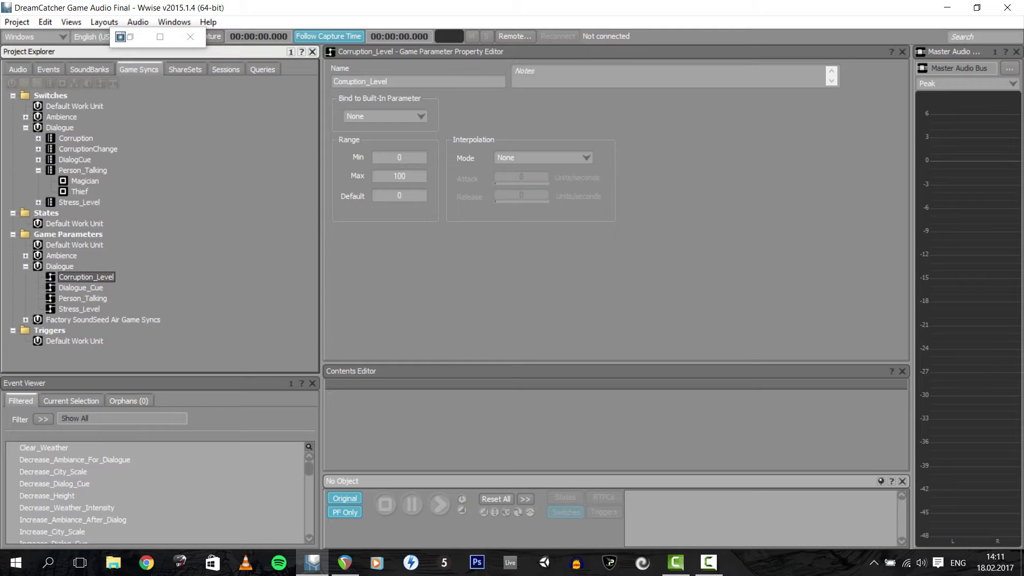
{"action": "left_click", "coordinate": [39, 170]}
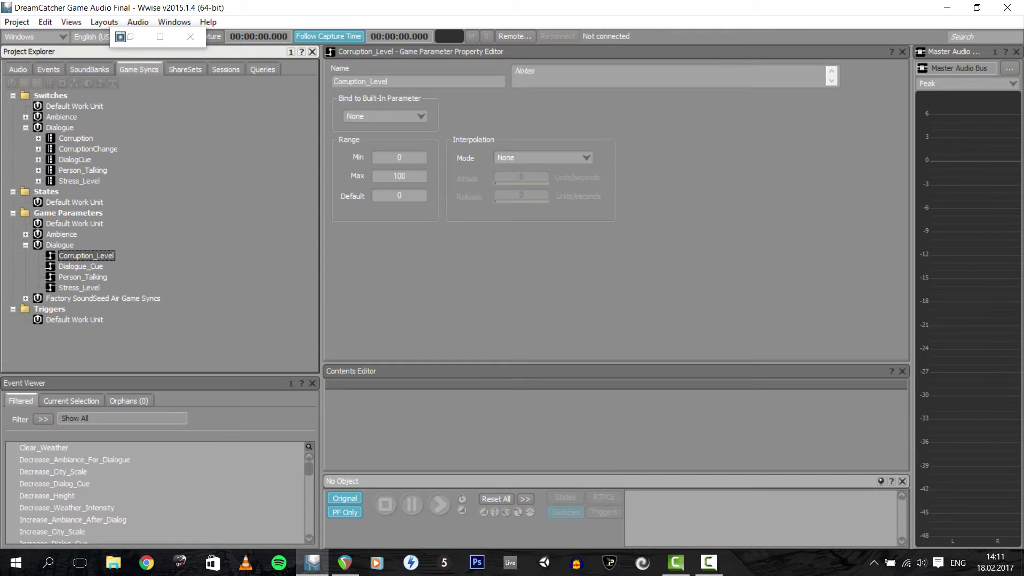
Play the three corruption variants of Cue_2 in Dialogue_1: Conv_1A_Cue2_Thief, Conv_1B_Cue2_Thief and Conv_1C_Cue2
{"action": "left_click", "coordinate": [18, 70]}
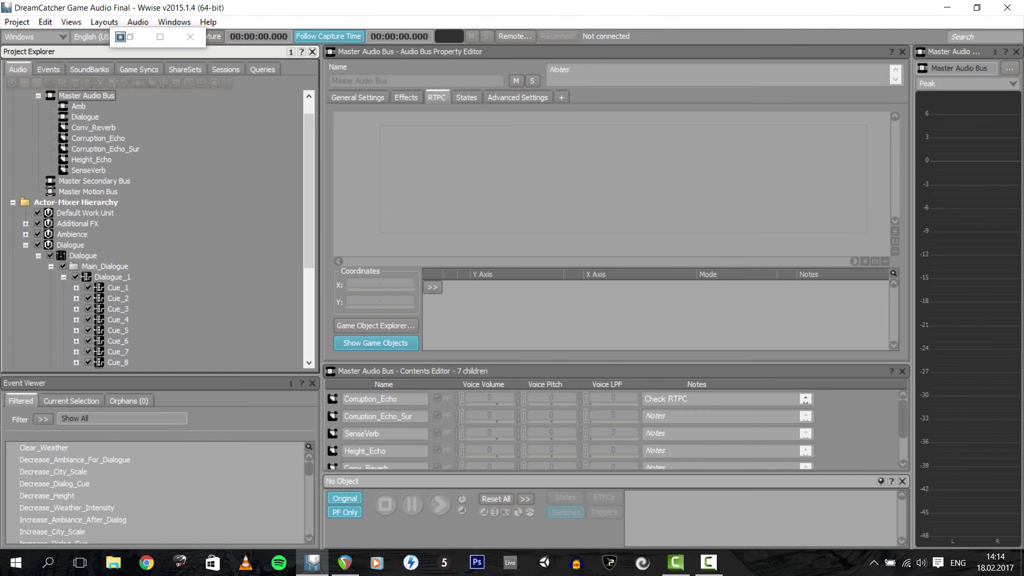
{"action": "scroll", "coordinate": [155, 229], "scroll_direction": "down", "scroll_amount": 1}
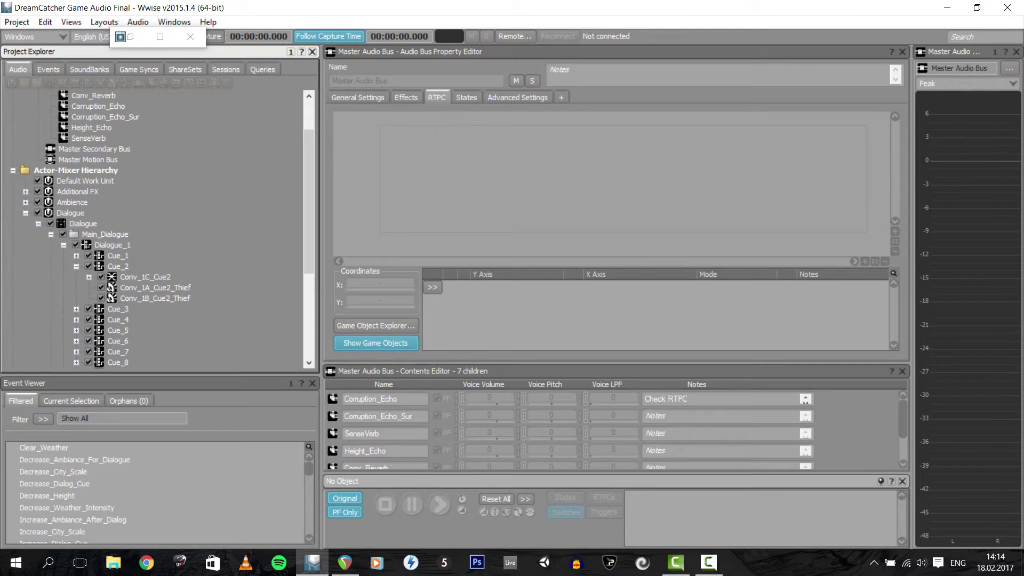
{"action": "left_click", "coordinate": [155, 298]}
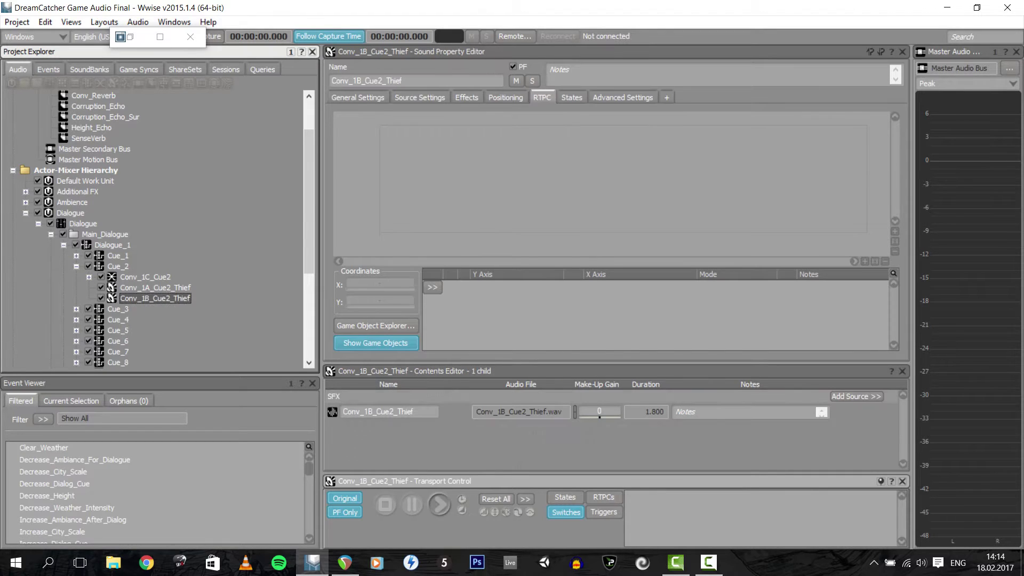
{"action": "left_click", "coordinate": [155, 287]}
{"action": "key", "text": "space"}
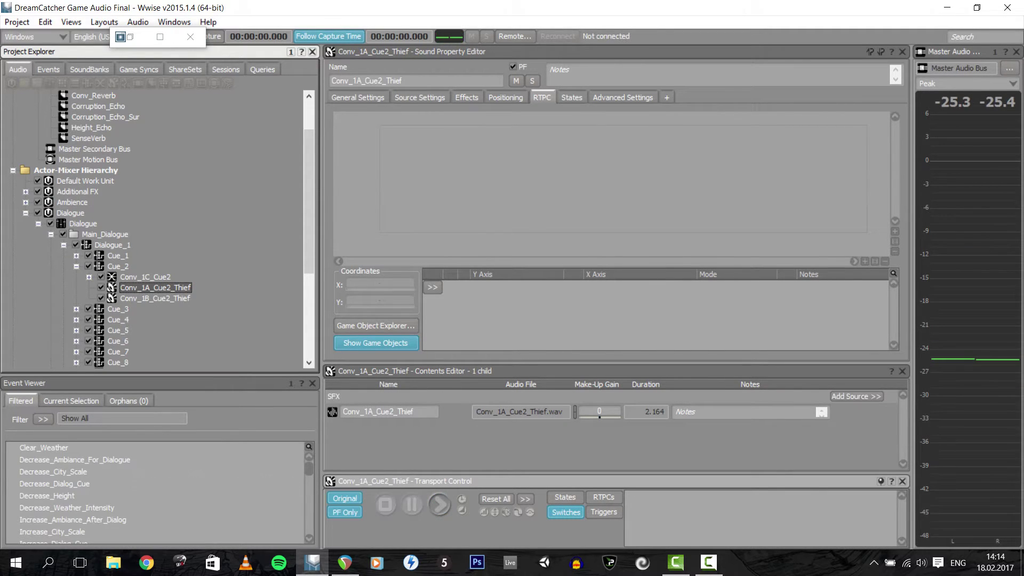
{"action": "left_click", "coordinate": [155, 299]}
{"action": "key", "text": "space"}
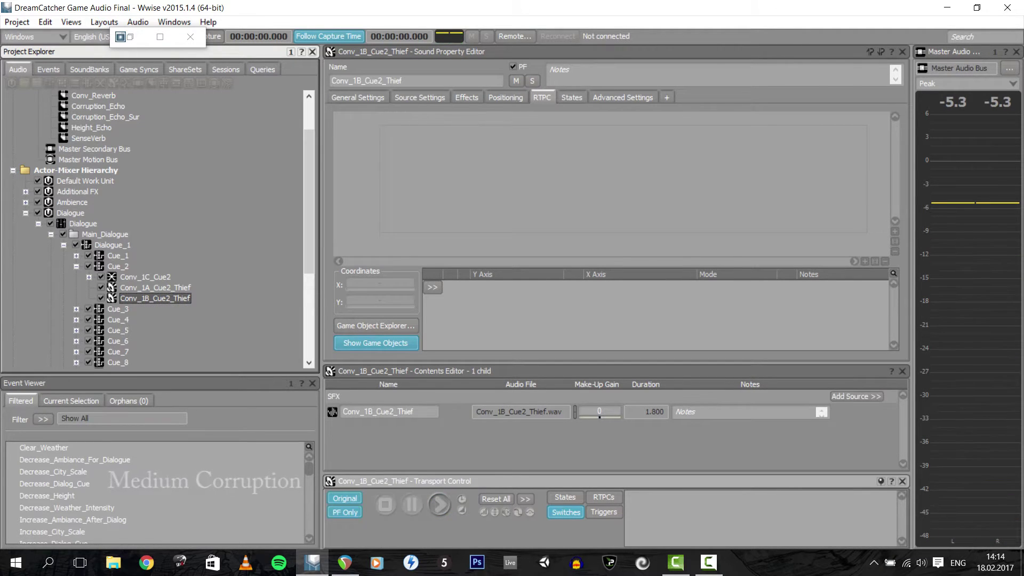
{"action": "left_click", "coordinate": [145, 277]}
{"action": "key", "text": "space"}
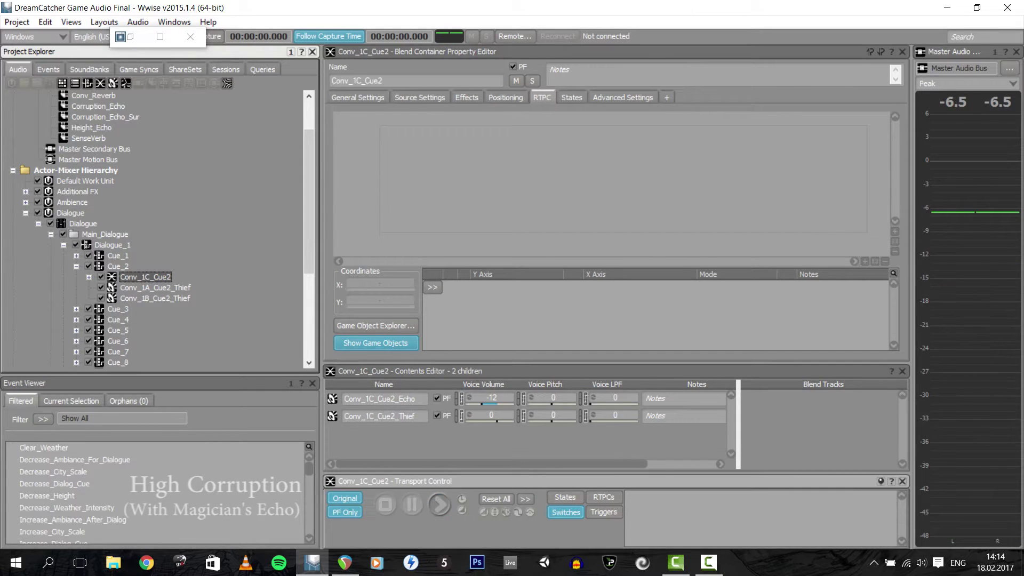
Collapse Dialogue_1 and look through the cues in Dialogue_3's Corruption_Decrease and Corruption_Increase containers
{"action": "left_click", "coordinate": [63, 245]}
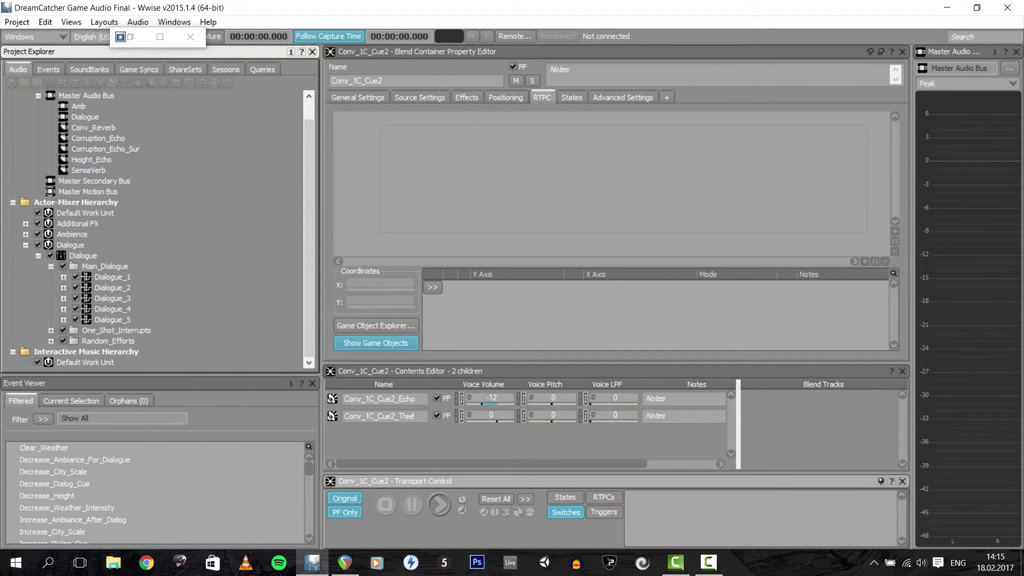
{"action": "left_click", "coordinate": [64, 298]}
{"action": "scroll", "coordinate": [64, 298], "scroll_direction": "down", "scroll_amount": 1}
{"action": "left_click", "coordinate": [77, 288]}
{"action": "scroll", "coordinate": [76, 288], "scroll_direction": "down", "scroll_amount": 4}
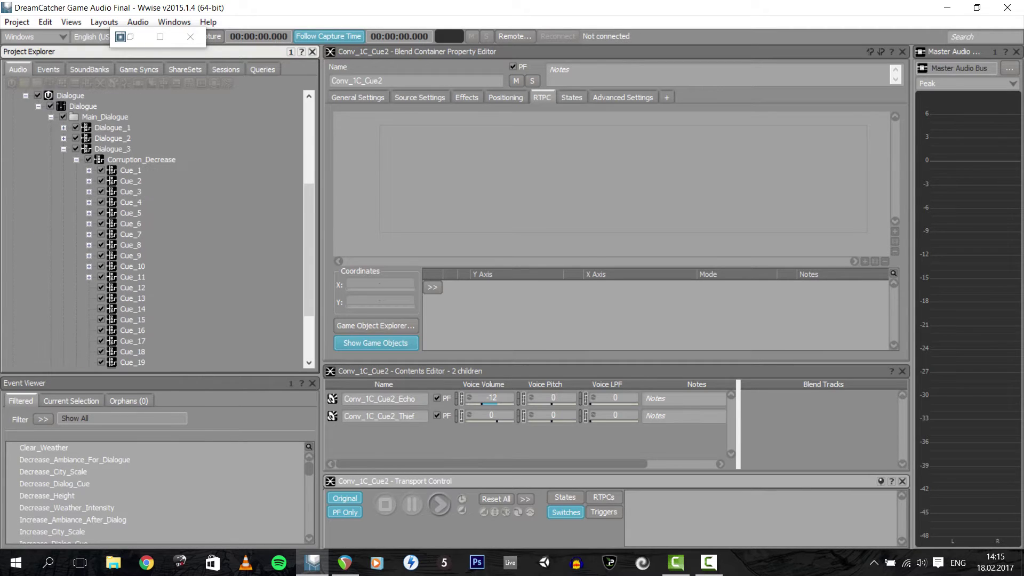
{"action": "scroll", "coordinate": [77, 288], "scroll_direction": "up", "scroll_amount": 4}
{"action": "left_click", "coordinate": [76, 287]}
{"action": "left_click", "coordinate": [77, 298]}
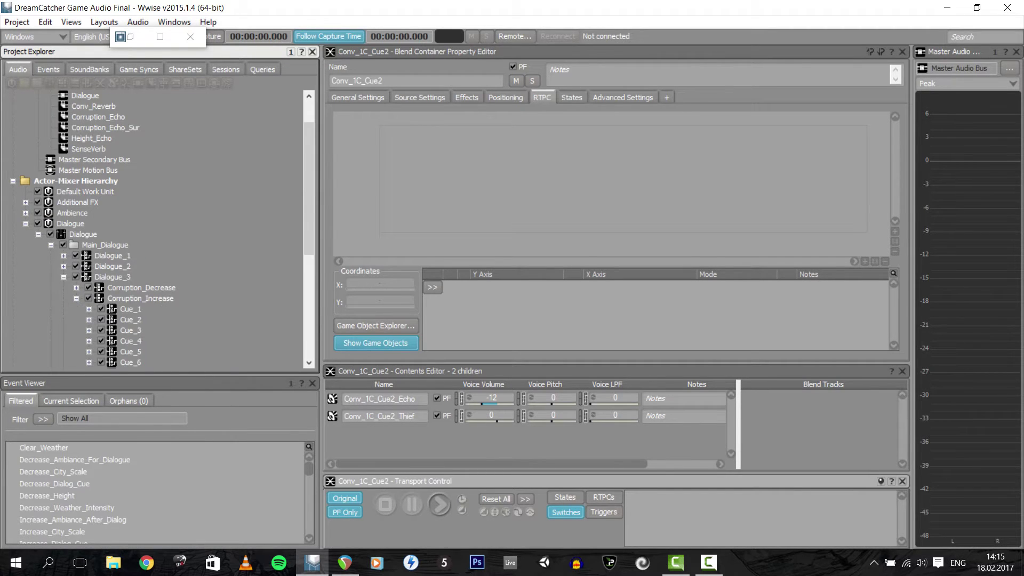
{"action": "scroll", "coordinate": [76, 298], "scroll_direction": "down", "scroll_amount": 2}
{"action": "key", "text": "Left"}
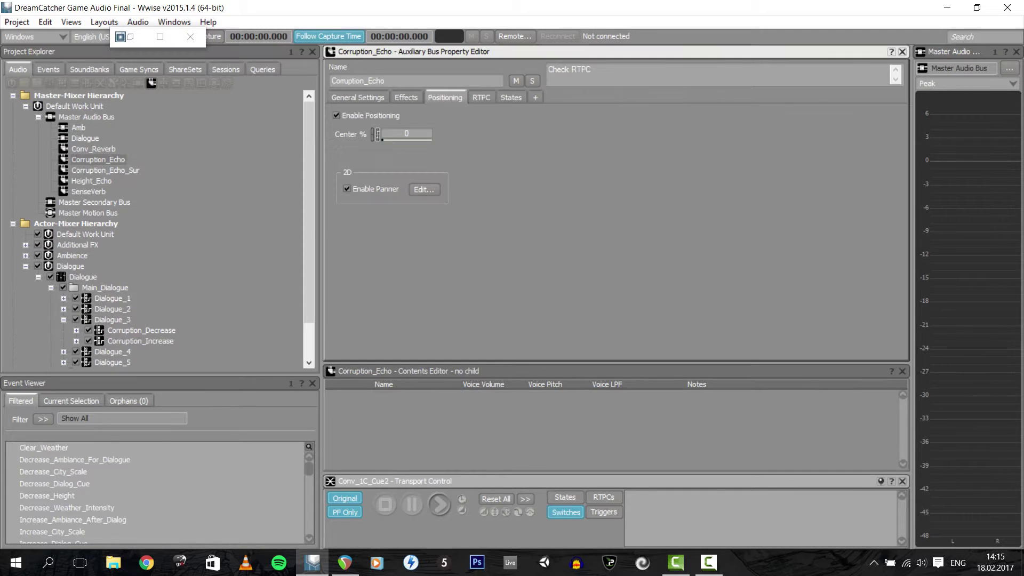
Show the RTPC curve of the Corruption_Echo auxiliary bus
{"action": "left_click", "coordinate": [480, 97]}
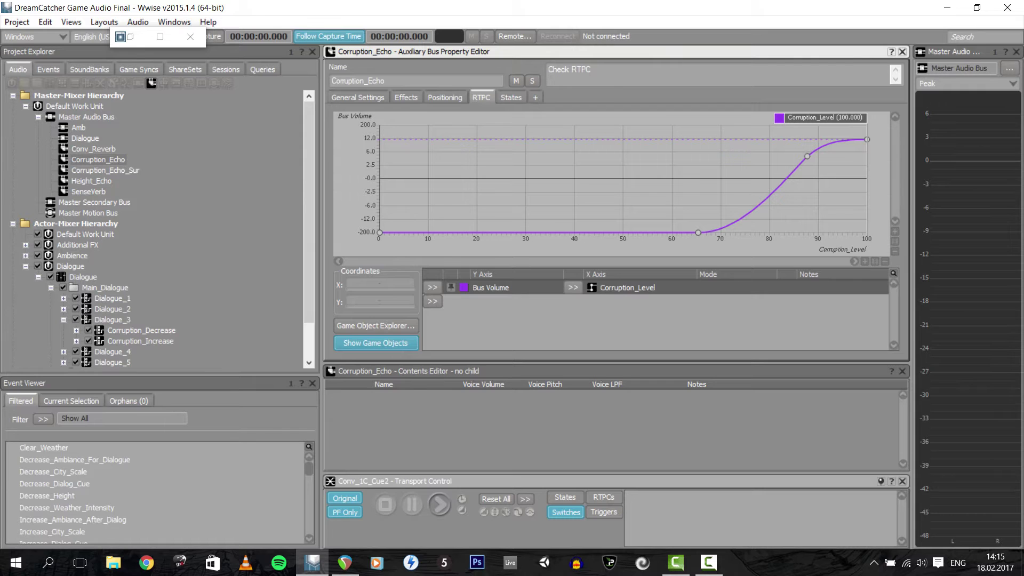
Play Conv_2C_Cue1_Thief and Conv_2C_Cue1_Echo in Dialogue_2, and collapse Cue_1
{"action": "left_click", "coordinate": [168, 277]}
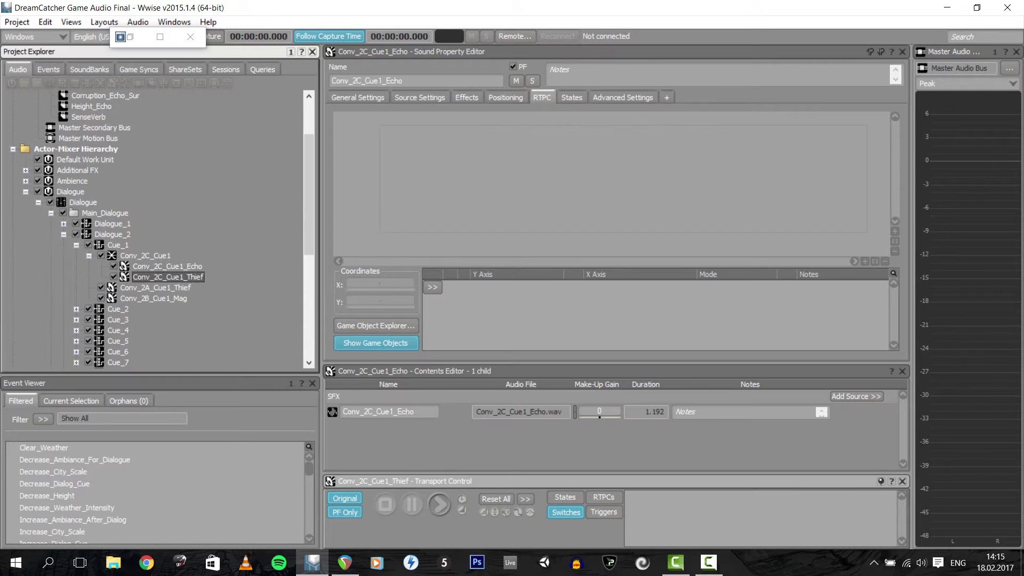
{"action": "key", "text": "space"}
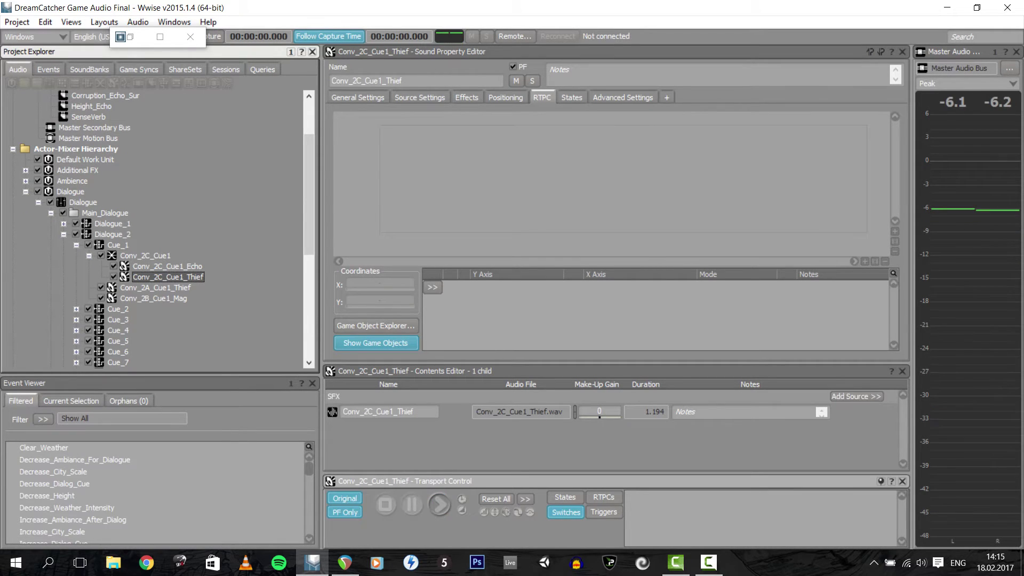
{"action": "left_click", "coordinate": [167, 266]}
{"action": "key", "text": "space"}
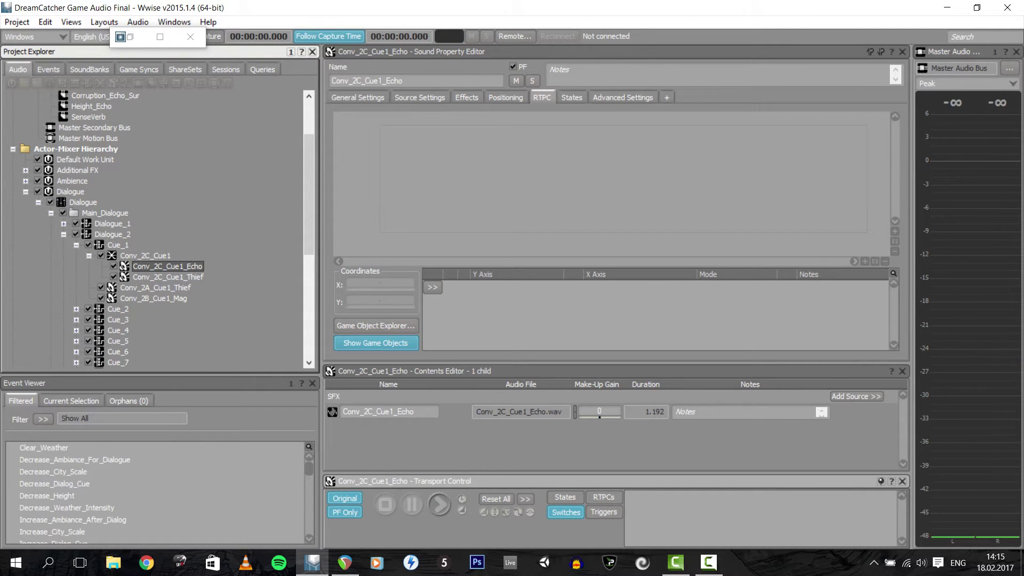
{"action": "left_click", "coordinate": [90, 255]}
{"action": "left_click", "coordinate": [77, 244]}
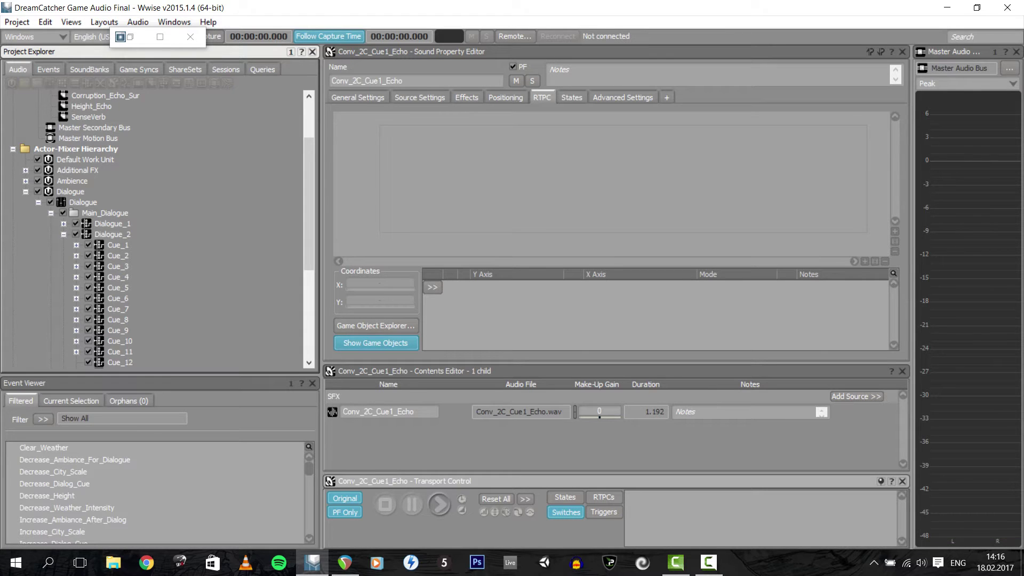
Collapse Main_Dialogue and expand One_Shot_Interrupts to show the corruption containers for Magician and Thief under Interrupt_Convo
{"action": "left_click", "coordinate": [52, 214]}
{"action": "left_click", "coordinate": [51, 298]}
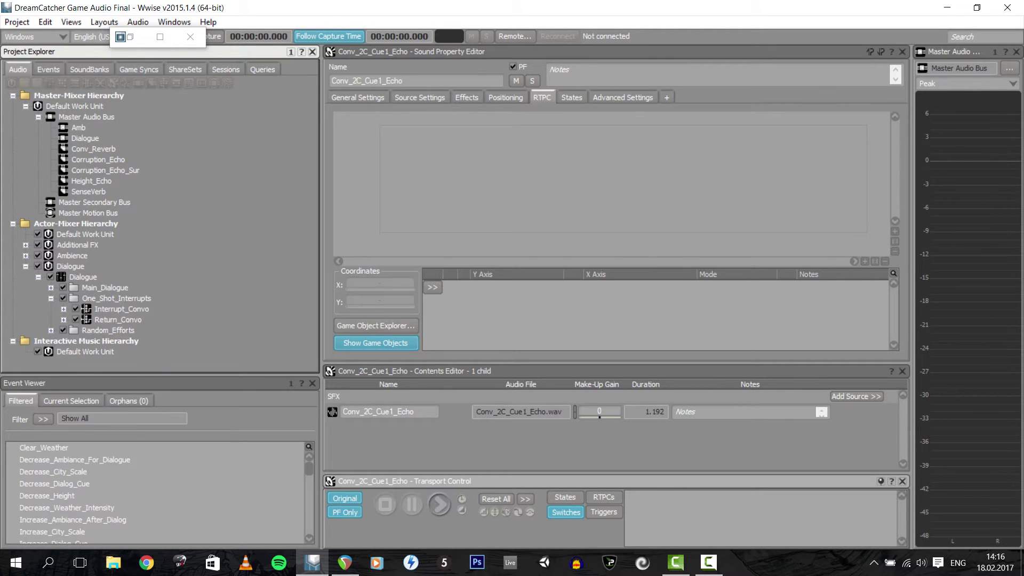
{"action": "left_click", "coordinate": [64, 309]}
{"action": "scroll", "coordinate": [69, 310], "scroll_direction": "down", "scroll_amount": 1}
{"action": "left_click", "coordinate": [77, 309]}
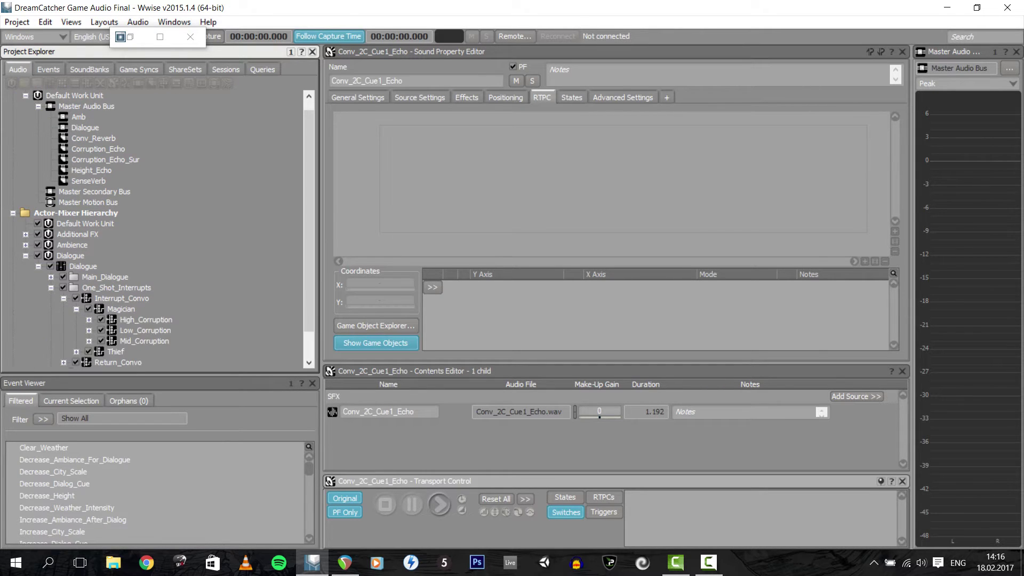
{"action": "scroll", "coordinate": [78, 310], "scroll_direction": "down", "scroll_amount": 1}
{"action": "key", "text": "Down"}
{"action": "key", "text": "Down"}
{"action": "key", "text": "Down"}
{"action": "key", "text": "Down"}
{"action": "key", "text": "Right"}
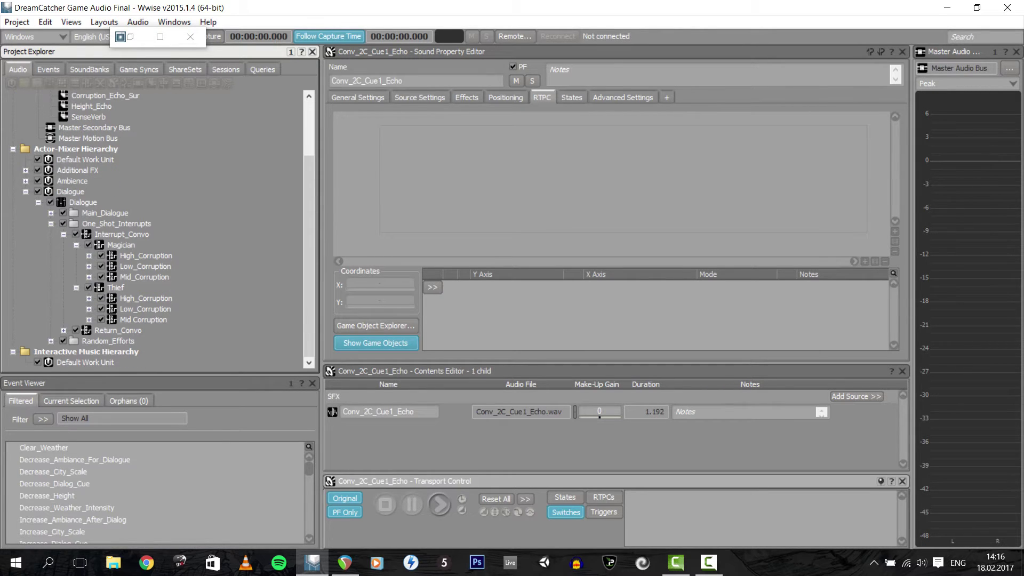
View the Magician's High_Corruption container, and examine the Stress_Level switch group with its low, mid and high switches
{"action": "left_click", "coordinate": [146, 256]}
{"action": "left_click", "coordinate": [139, 70]}
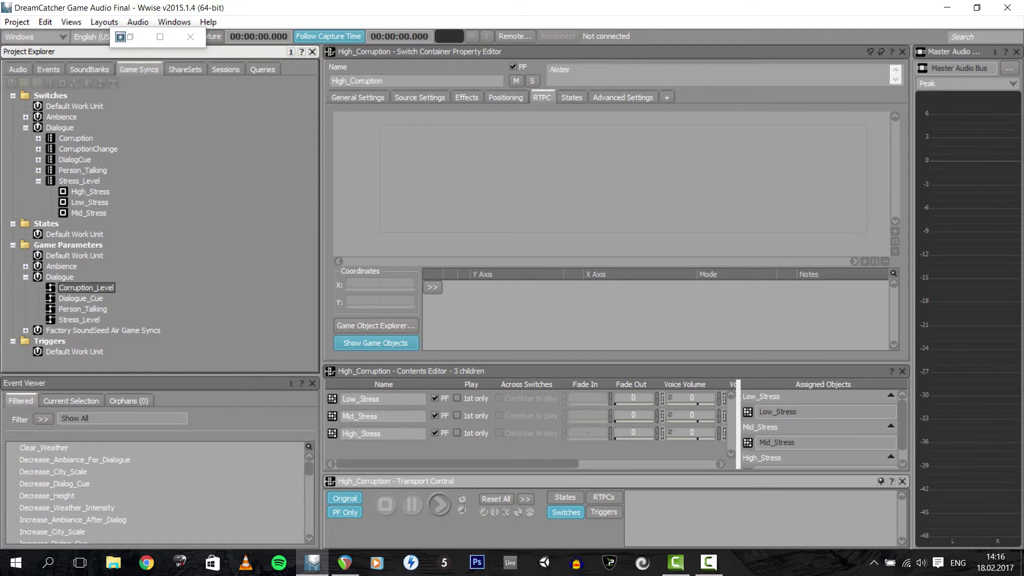
{"action": "left_click", "coordinate": [79, 181]}
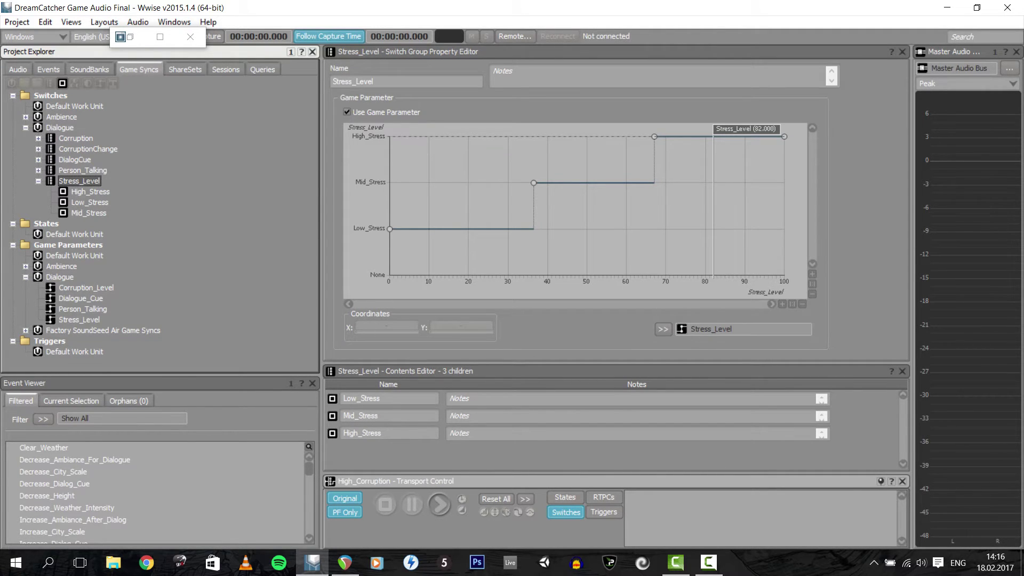
{"action": "left_click", "coordinate": [89, 203]}
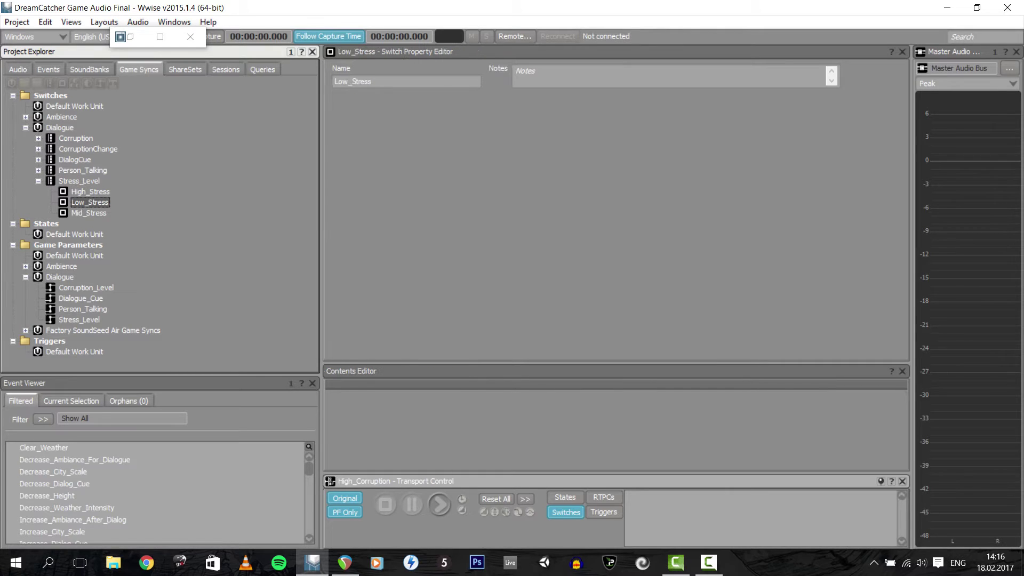
{"action": "left_click", "coordinate": [88, 214]}
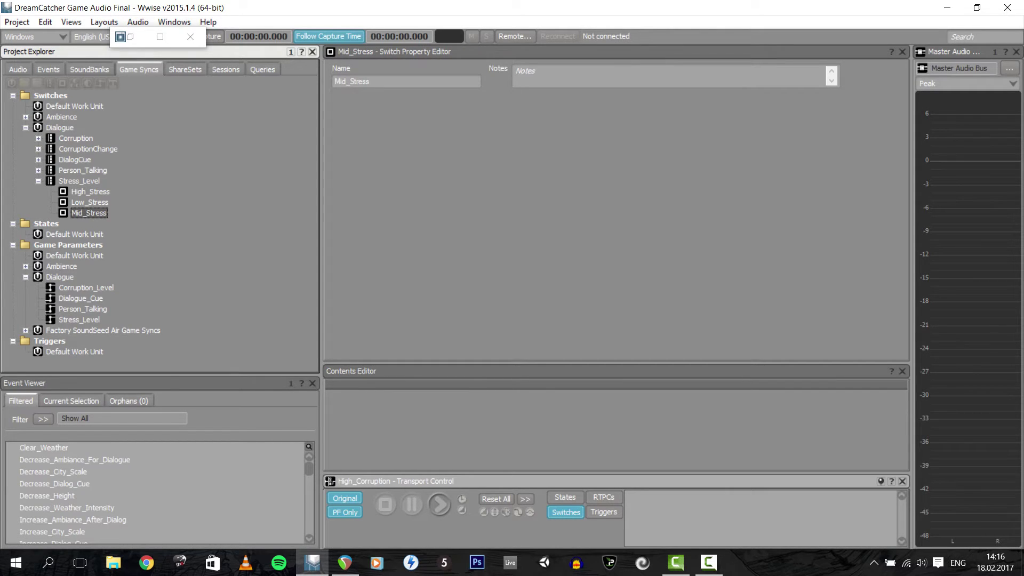
{"action": "left_click", "coordinate": [90, 192]}
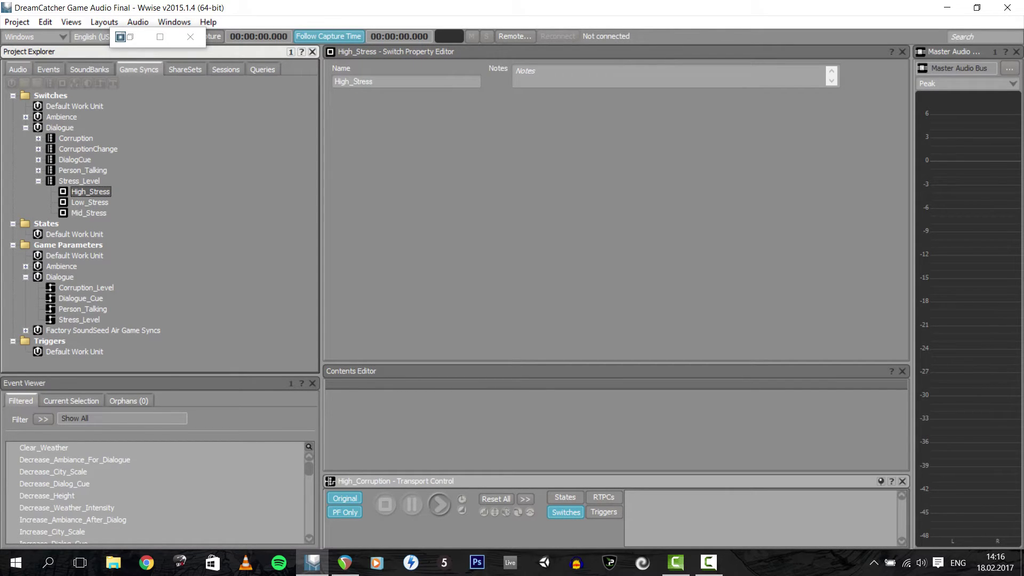
View the contents of the Low_Stress container in the Magician's High_Corruption interrupts
{"action": "left_click", "coordinate": [18, 69]}
{"action": "left_click", "coordinate": [151, 245]}
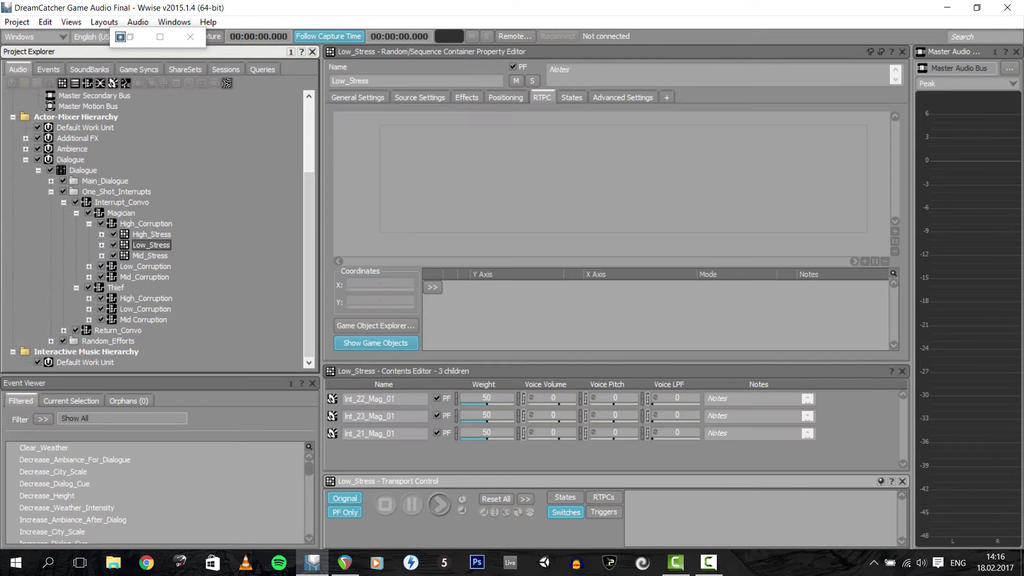
Play the Low_Stress, Mid_Stress and High_Stress containers in the Magician's High_Corruption interrupts
{"action": "key", "text": "space"}
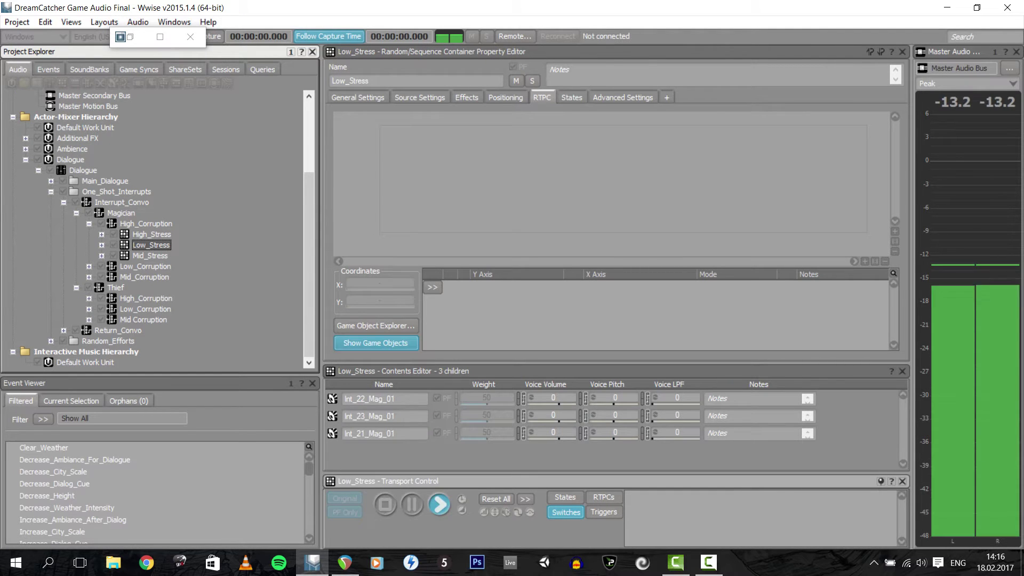
{"action": "left_click", "coordinate": [151, 256]}
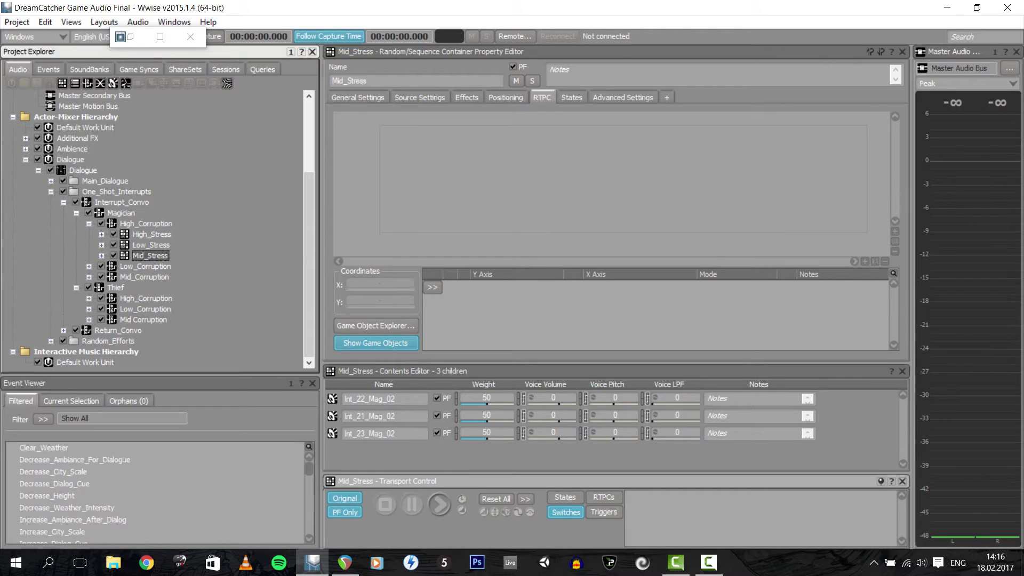
{"action": "key", "text": "space"}
{"action": "key", "text": "Up"}
{"action": "key", "text": "Up"}
{"action": "key", "text": "space"}
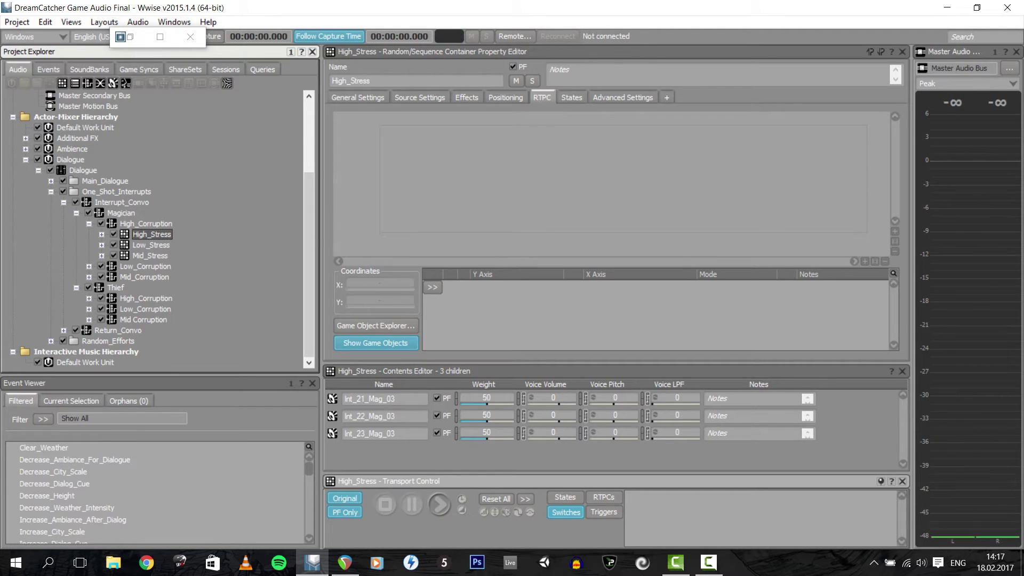
Examine the Person_Talking switch group with its Magician and Thief switches, collapsing the Stress_Level group
{"action": "left_click", "coordinate": [139, 70]}
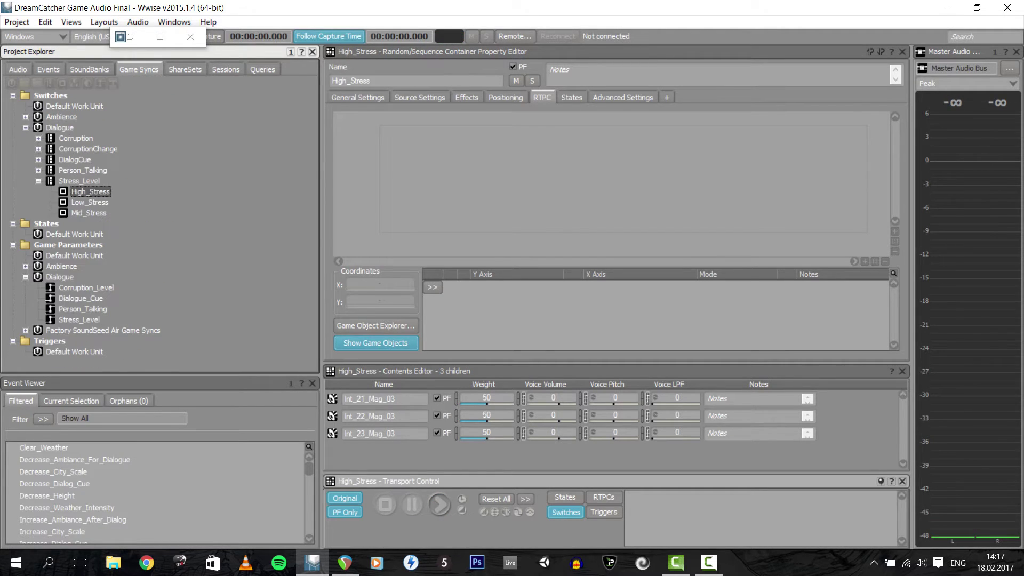
{"action": "left_click", "coordinate": [38, 180]}
{"action": "left_click", "coordinate": [39, 170]}
{"action": "left_click", "coordinate": [83, 170]}
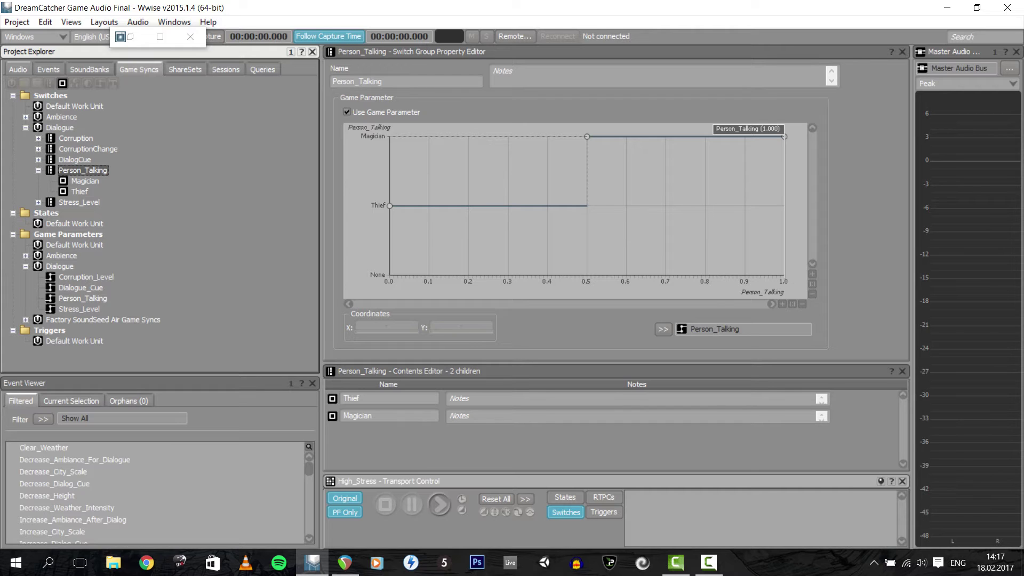
Collapse Interrupt_Convo and expand Return_Convo to show the corruption containers for Magician and Thief
{"action": "left_click", "coordinate": [18, 69]}
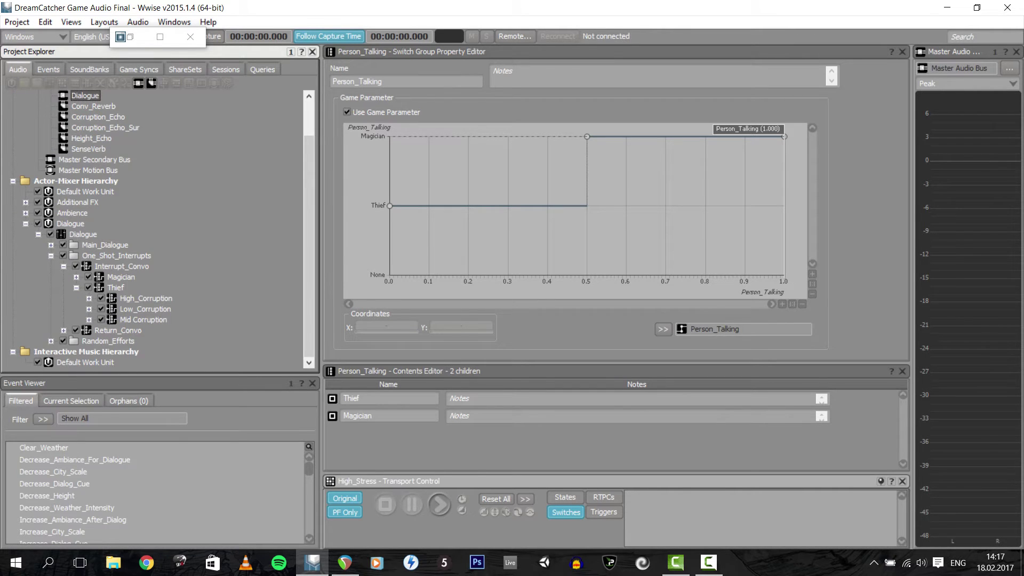
{"action": "left_click", "coordinate": [51, 255]}
{"action": "left_click", "coordinate": [51, 298]}
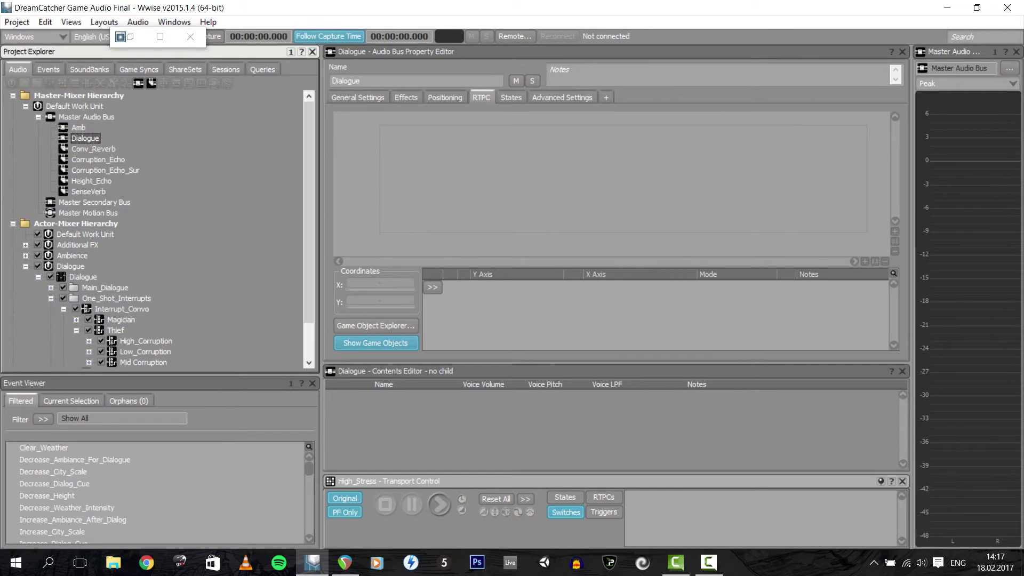
{"action": "scroll", "coordinate": [64, 298], "scroll_direction": "down", "scroll_amount": 2}
{"action": "left_click", "coordinate": [63, 266]}
{"action": "left_click", "coordinate": [64, 320]}
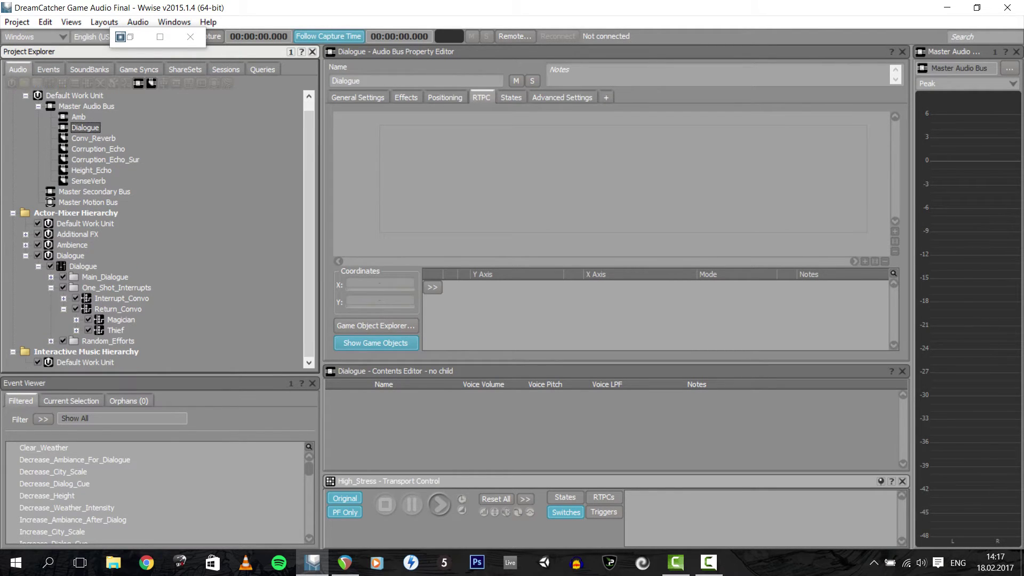
{"action": "left_click", "coordinate": [76, 320]}
{"action": "scroll", "coordinate": [77, 319], "scroll_direction": "down", "scroll_amount": 1}
{"action": "left_click", "coordinate": [77, 331]}
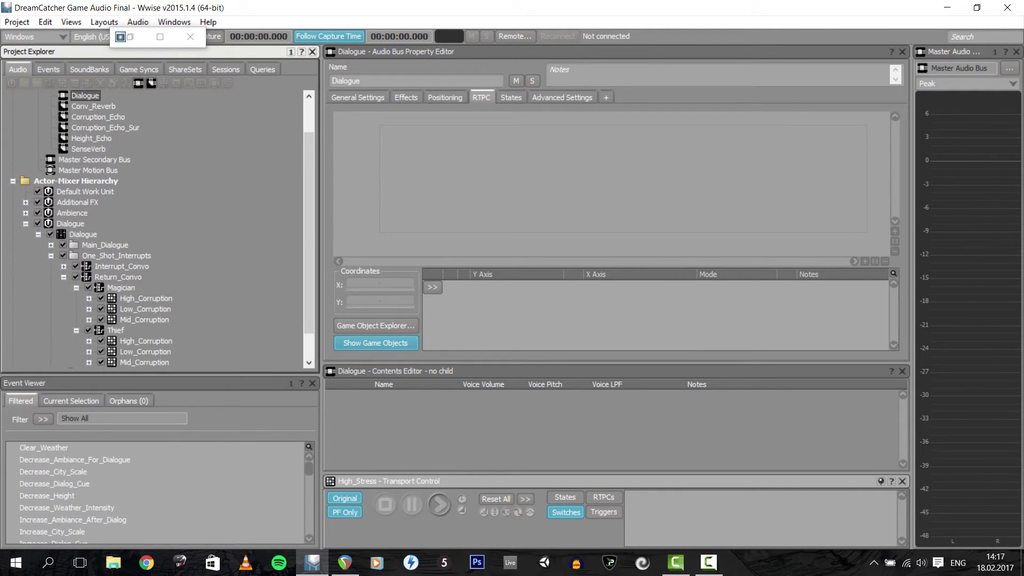
{"action": "scroll", "coordinate": [76, 330], "scroll_direction": "down", "scroll_amount": 1}
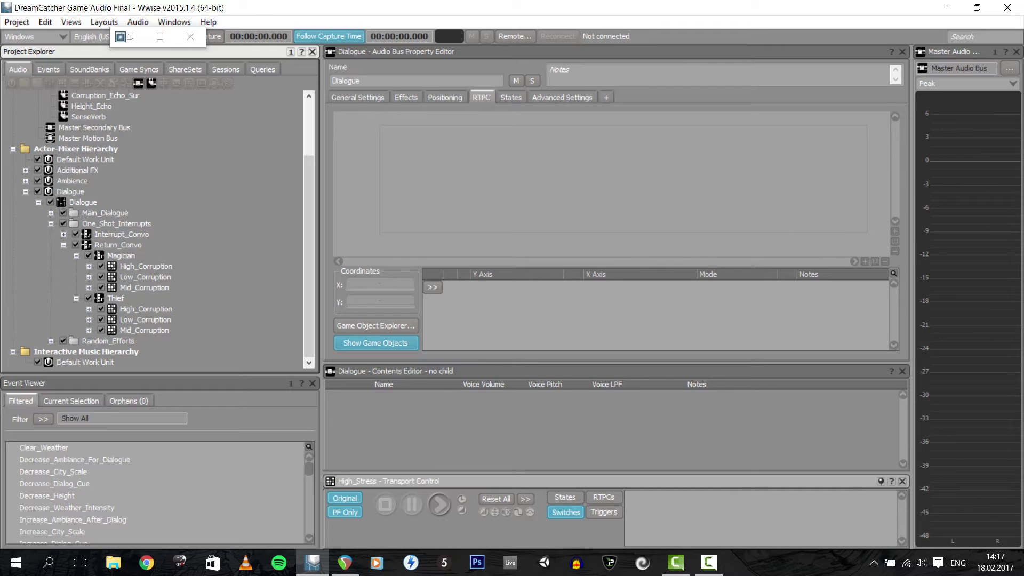
Play CB_Mag_High_02 and CB_Mag_High_01 from the Magician's High_Corruption container under Return_Convo, and collapse Return_Convo
{"action": "left_click", "coordinate": [89, 266]}
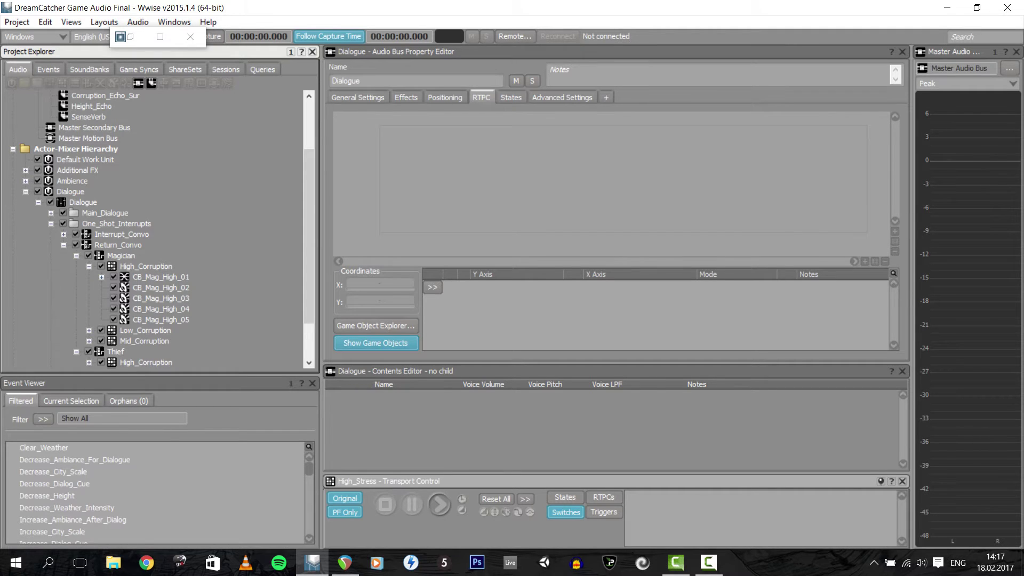
{"action": "left_click", "coordinate": [161, 288]}
{"action": "key", "text": "space"}
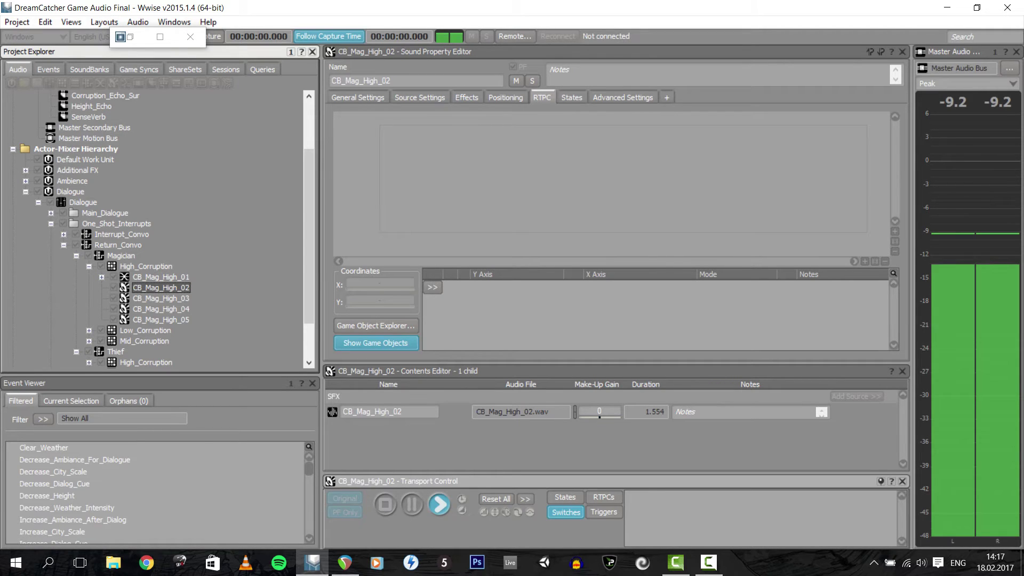
{"action": "left_click", "coordinate": [161, 276]}
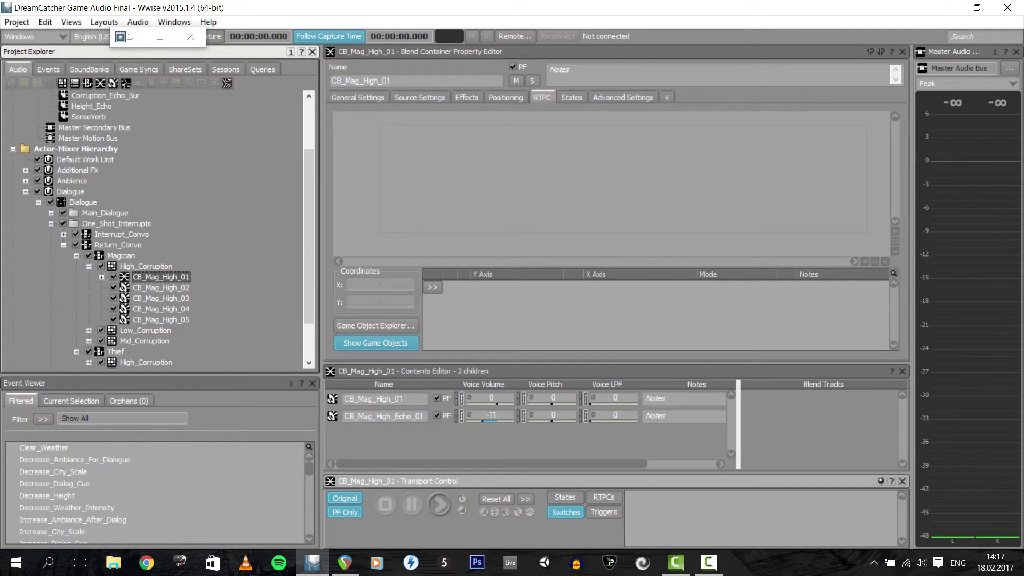
{"action": "key", "text": "space"}
{"action": "left_click", "coordinate": [89, 266]}
{"action": "left_click", "coordinate": [77, 255]}
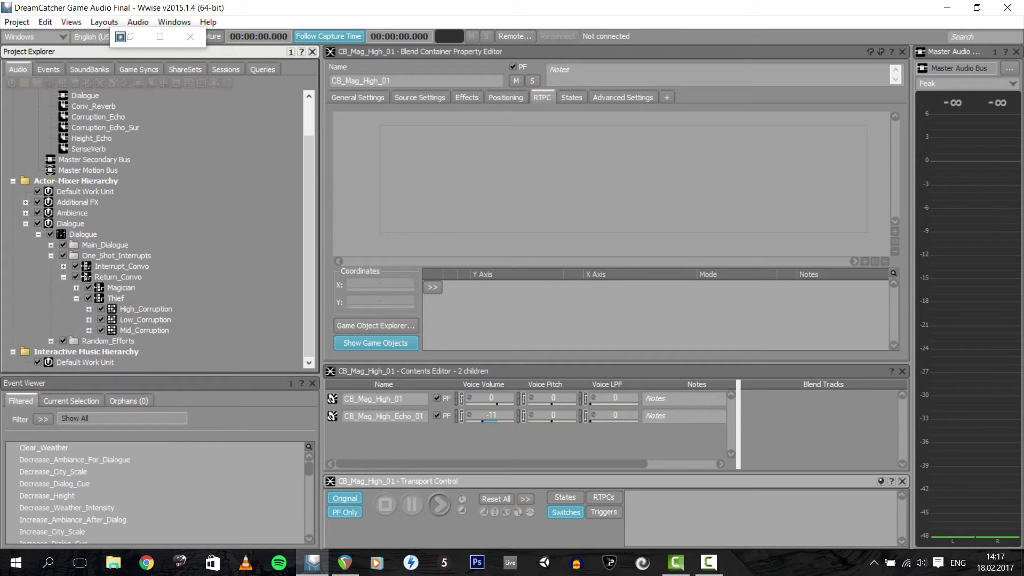
{"action": "left_click", "coordinate": [64, 276]}
Expand Random_Efforts and its Person_Talking container to show the corruption containers for Thief and Magician
{"action": "left_click", "coordinate": [50, 330]}
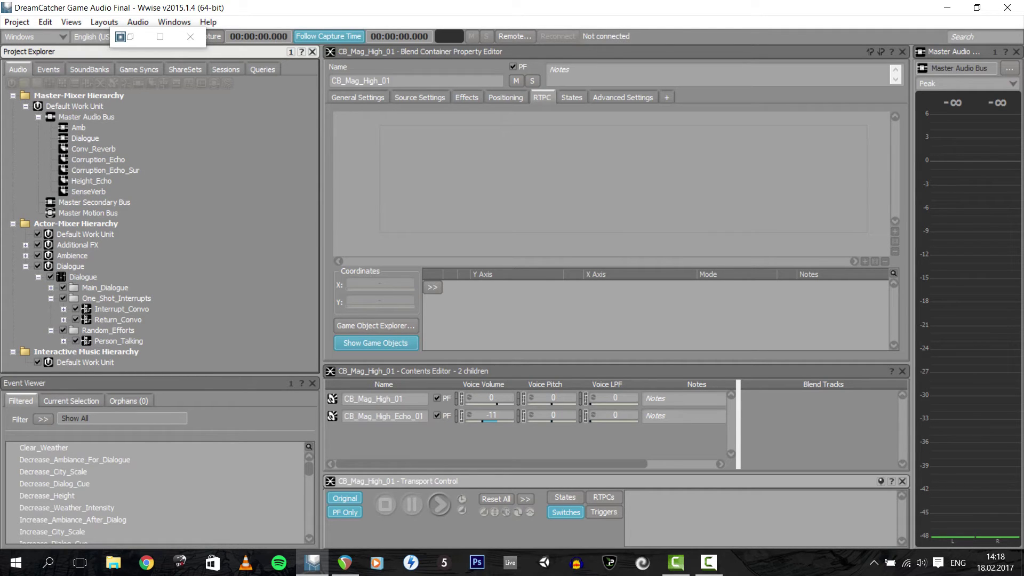
{"action": "left_click", "coordinate": [64, 341]}
{"action": "scroll", "coordinate": [63, 341], "scroll_direction": "down", "scroll_amount": 1}
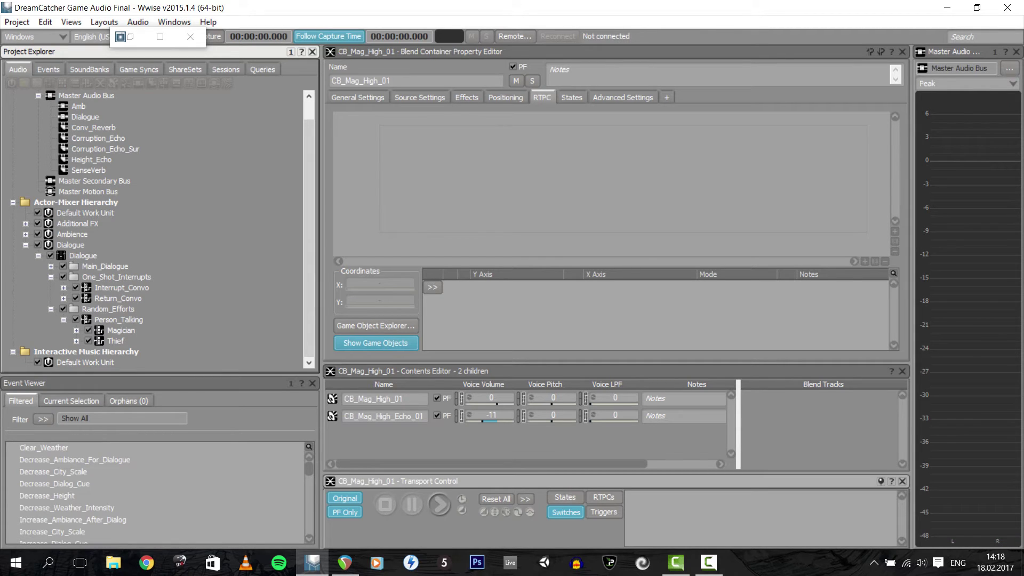
{"action": "left_click", "coordinate": [76, 341]}
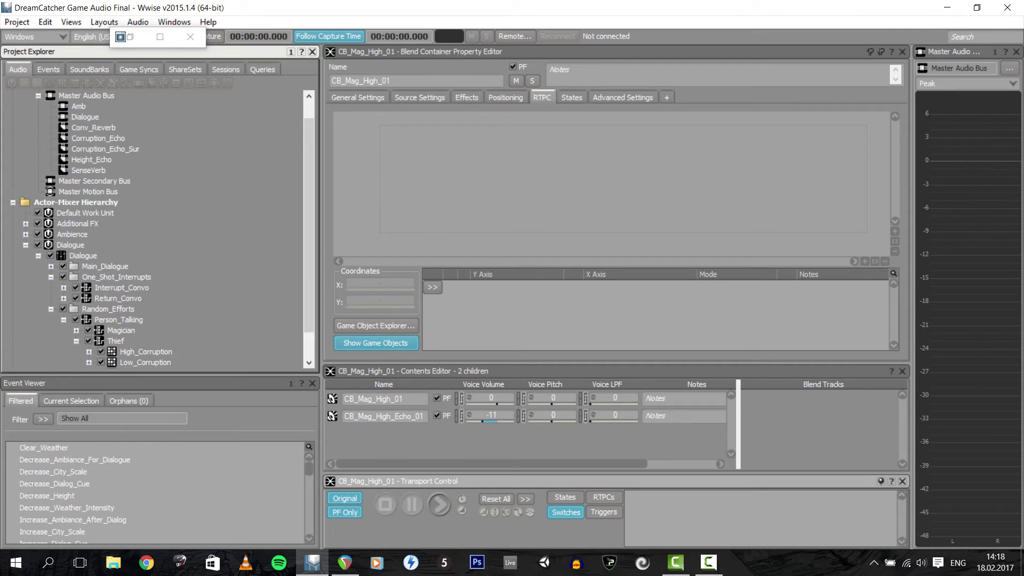
{"action": "scroll", "coordinate": [76, 341], "scroll_direction": "down", "scroll_amount": 1}
{"action": "left_click", "coordinate": [76, 298]}
{"action": "scroll", "coordinate": [73, 237], "scroll_direction": "down", "scroll_amount": 1}
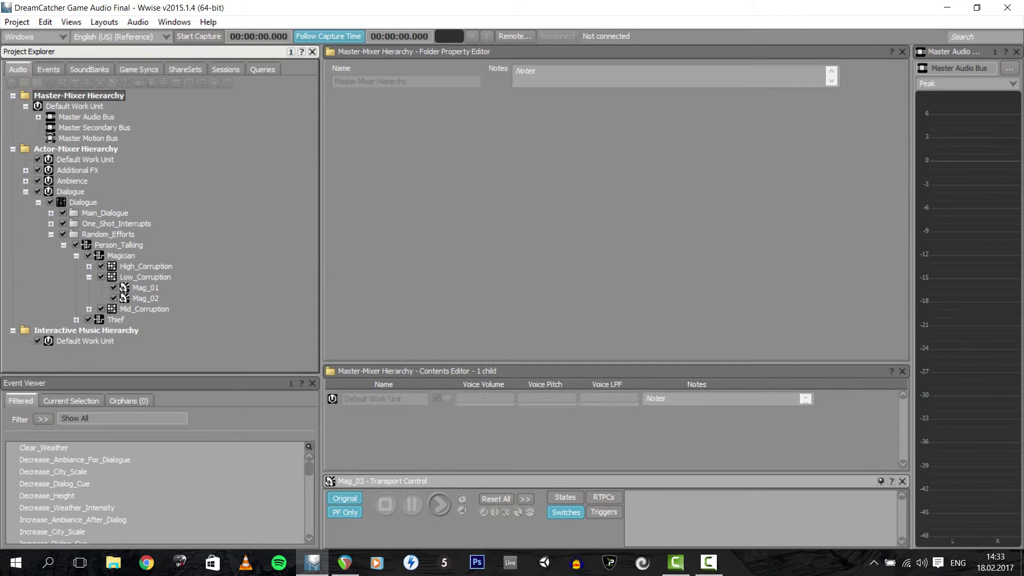
Play the Magician's Low_Corruption and Mid_Corruption efforts and Mag_04 from High_Corruption, and collapse High_Corruption
{"action": "left_click", "coordinate": [145, 277]}
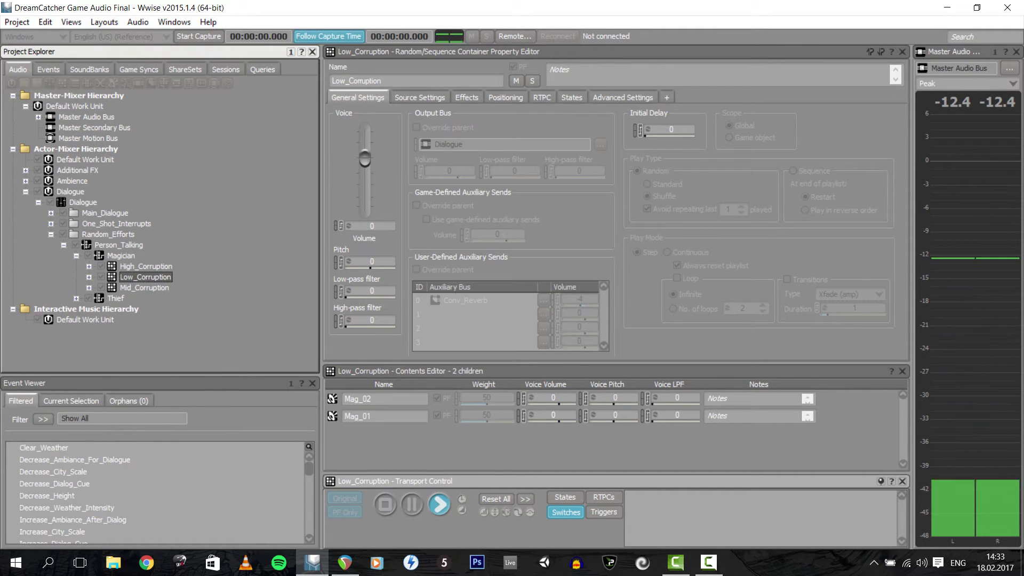
{"action": "left_click", "coordinate": [89, 288]}
{"action": "left_click", "coordinate": [144, 288]}
{"action": "key", "text": "space"}
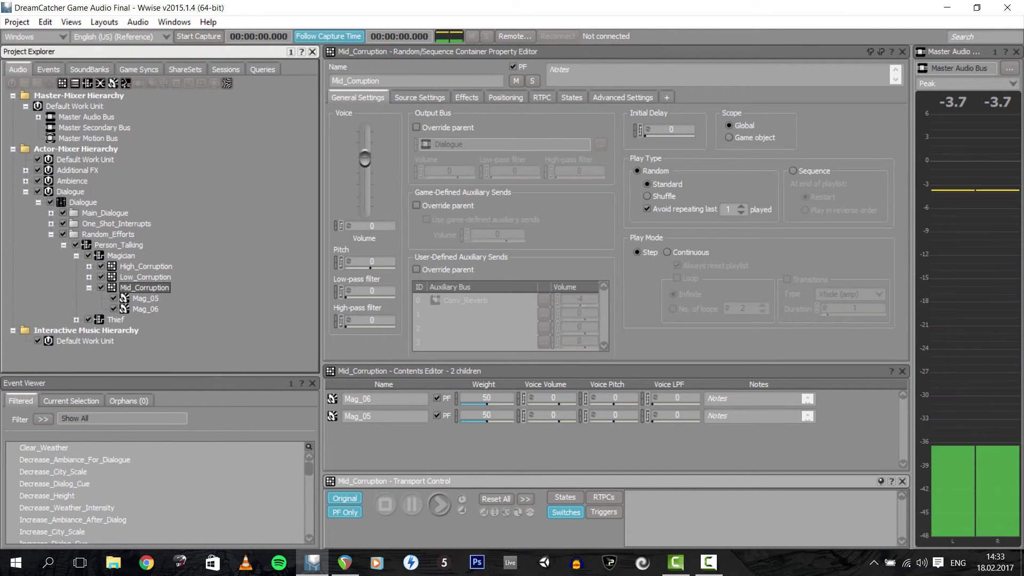
{"action": "left_click", "coordinate": [89, 267]}
{"action": "left_click", "coordinate": [145, 288]}
{"action": "key", "text": "space"}
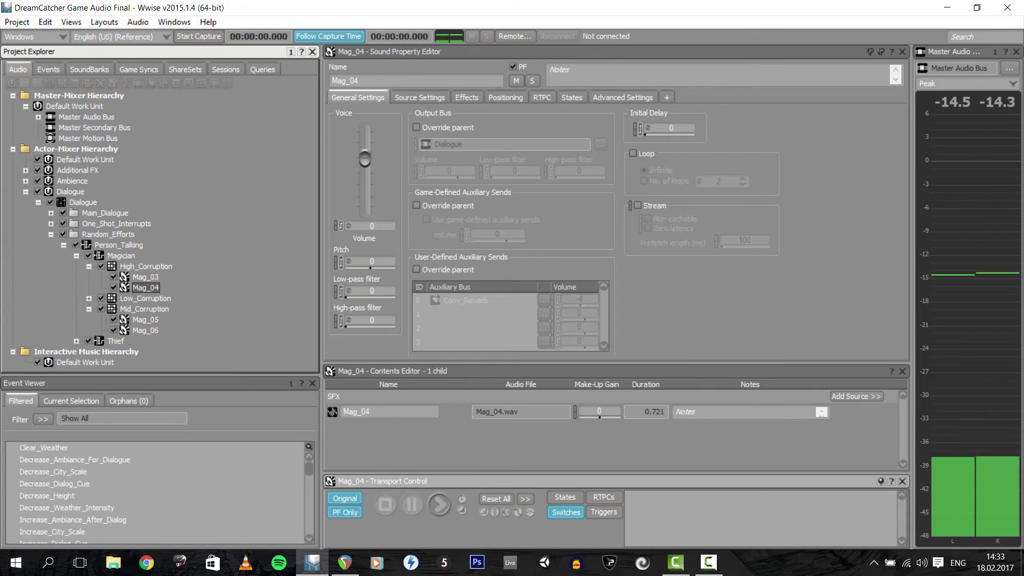
{"action": "left_click", "coordinate": [89, 267]}
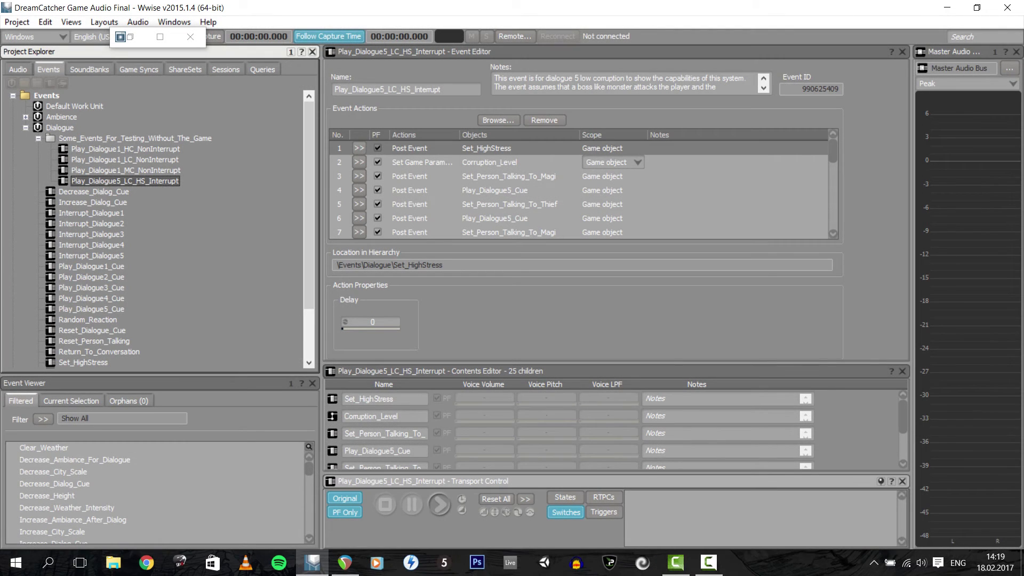
Examine the event actions of the Play_Dialogue1_LC_NonInterrupt and Play_Dialogue1_MC_NonInterrupt test events
{"action": "left_click", "coordinate": [125, 160]}
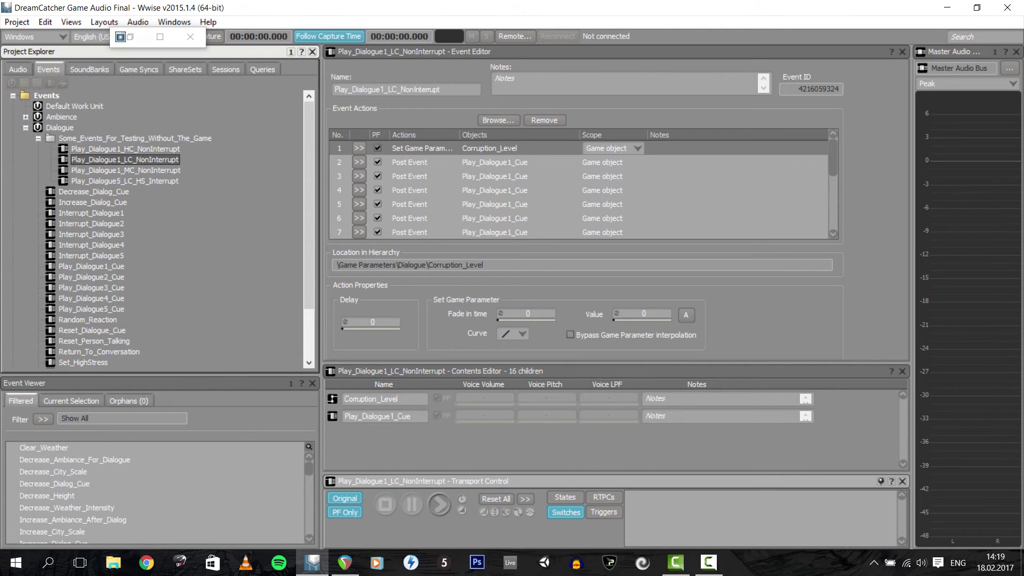
{"action": "left_click", "coordinate": [495, 162]}
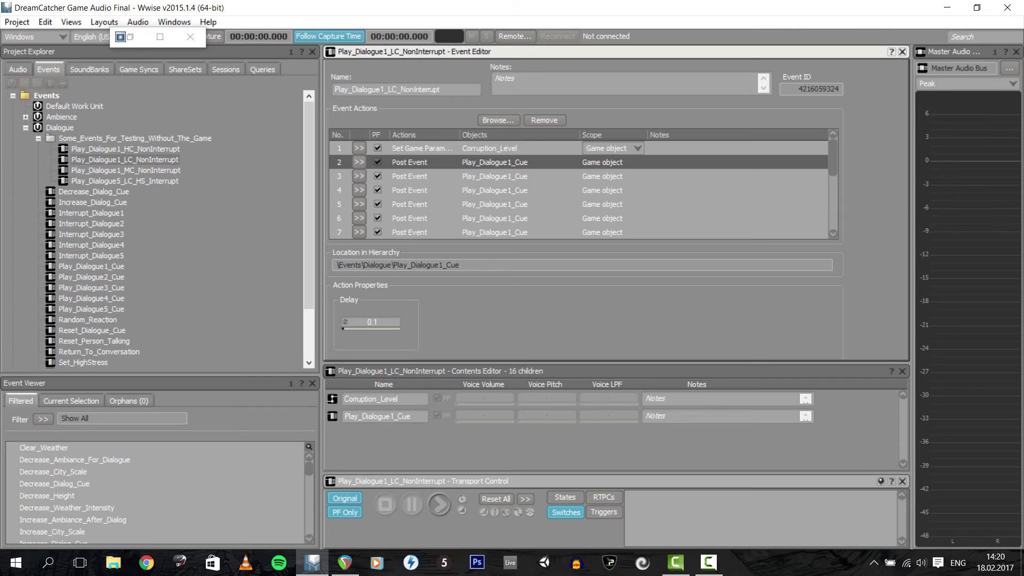
{"action": "left_click", "coordinate": [126, 170]}
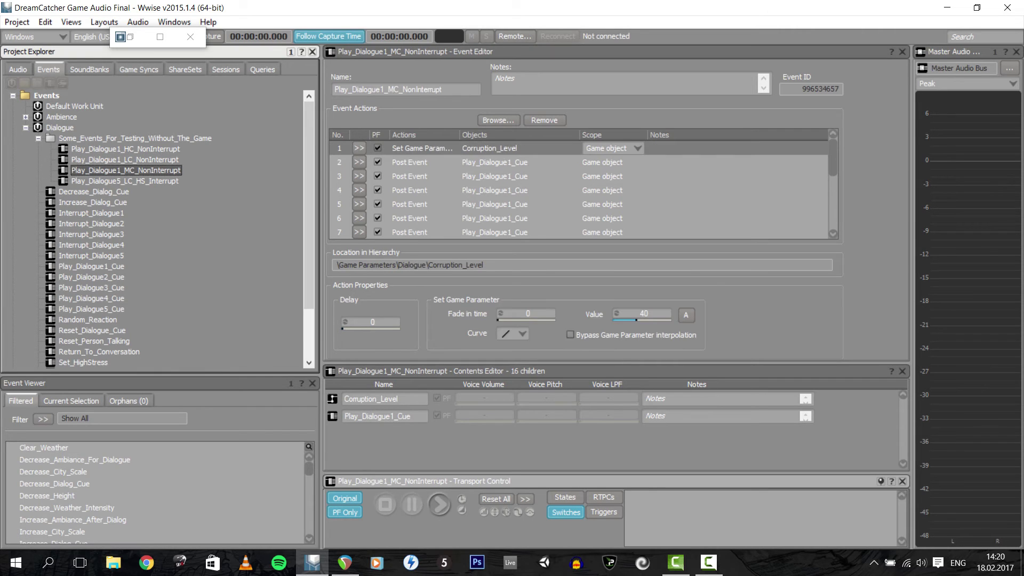
{"action": "mouse_move", "coordinate": [832, 158]}
{"action": "left_mouse_down"}
{"action": "mouse_move", "coordinate": [832, 210]}
{"action": "mouse_move", "coordinate": [832, 155]}
{"action": "left_mouse_up"}
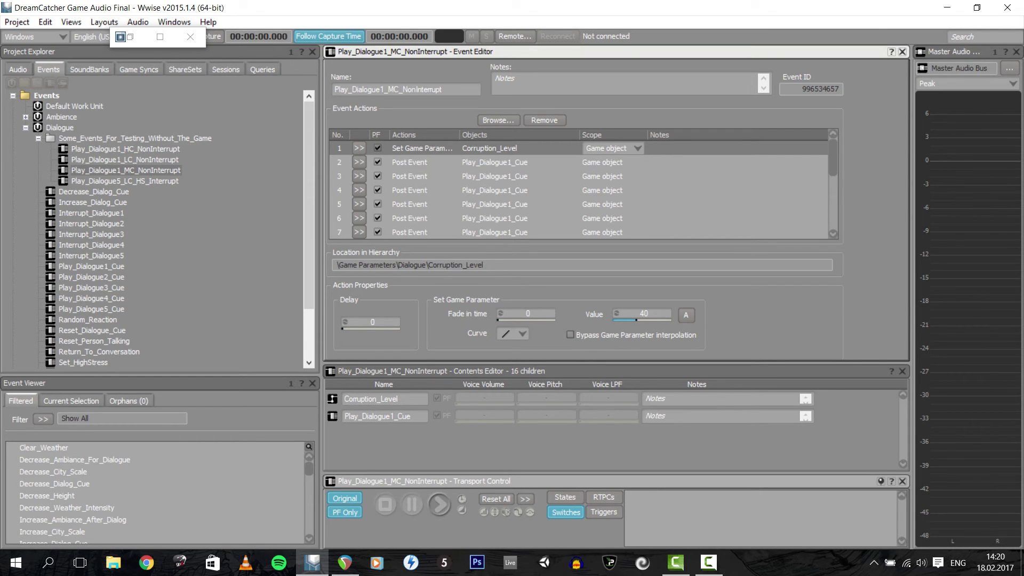
Restore the DialogueTest Soundcaster and play the Dialogue1 low, mid and high corruption events and the Play_Dialogue5_LC_HS_Interrupt event
{"action": "left_click", "coordinate": [130, 37]}
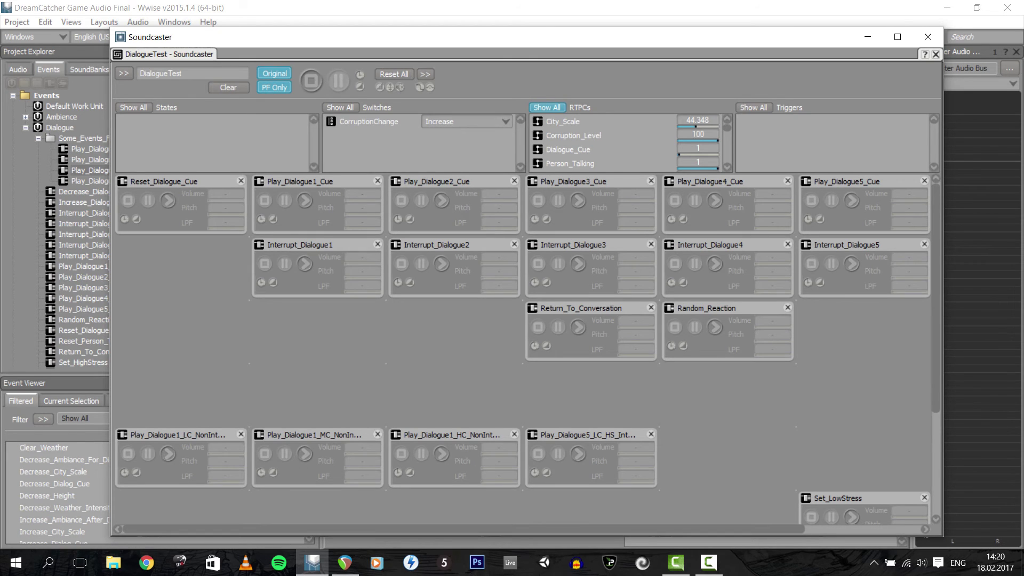
{"action": "left_click", "coordinate": [167, 454]}
{"action": "left_click", "coordinate": [305, 453]}
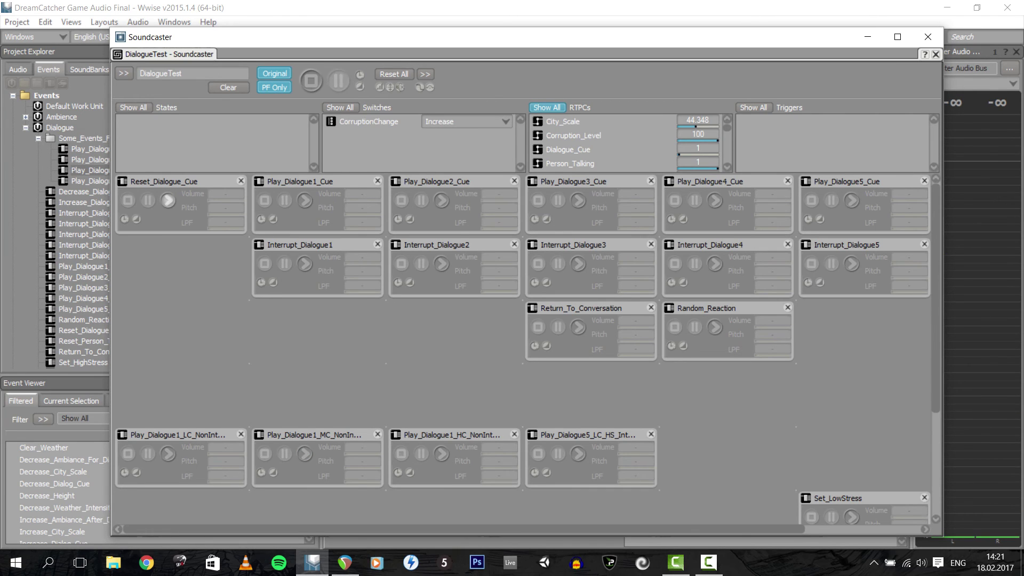
{"action": "left_click", "coordinate": [441, 454]}
{"action": "left_click", "coordinate": [578, 454]}
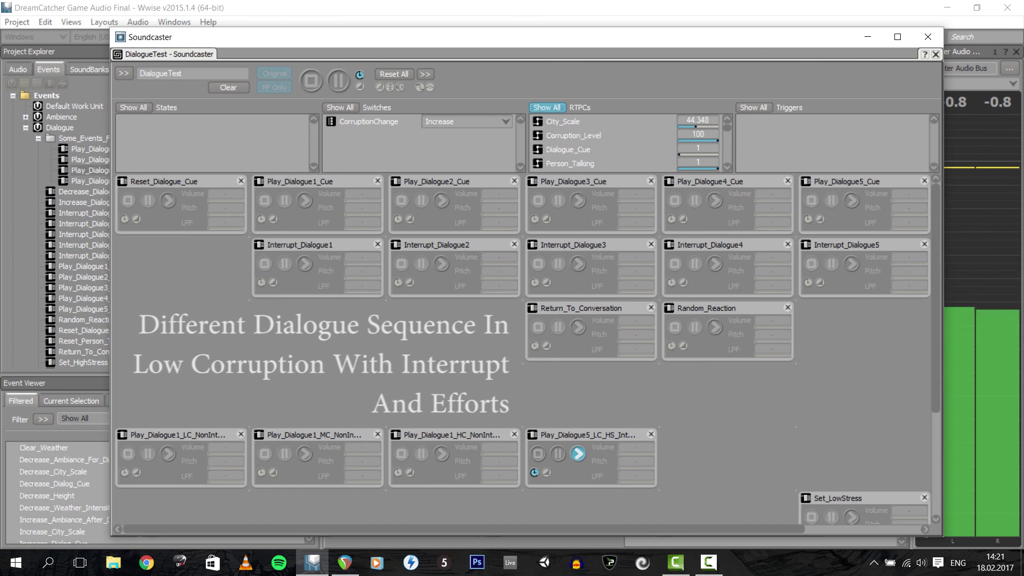